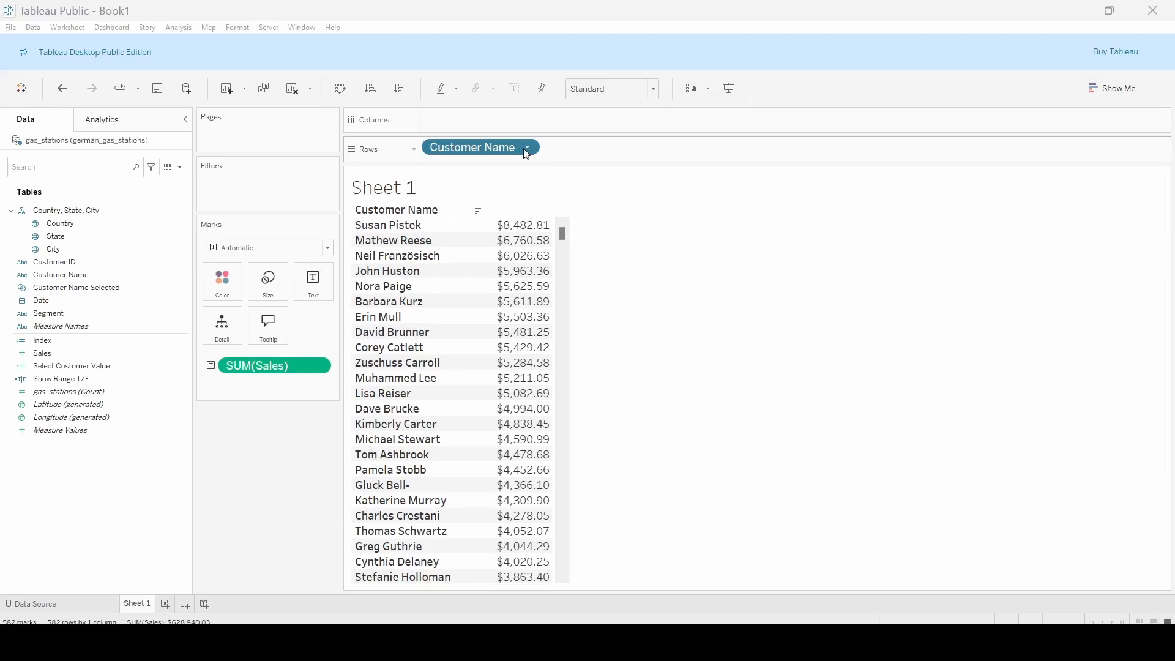
Show a filter for the Customer Name field and widen its filter card to fit the names
right_click(189, 275)
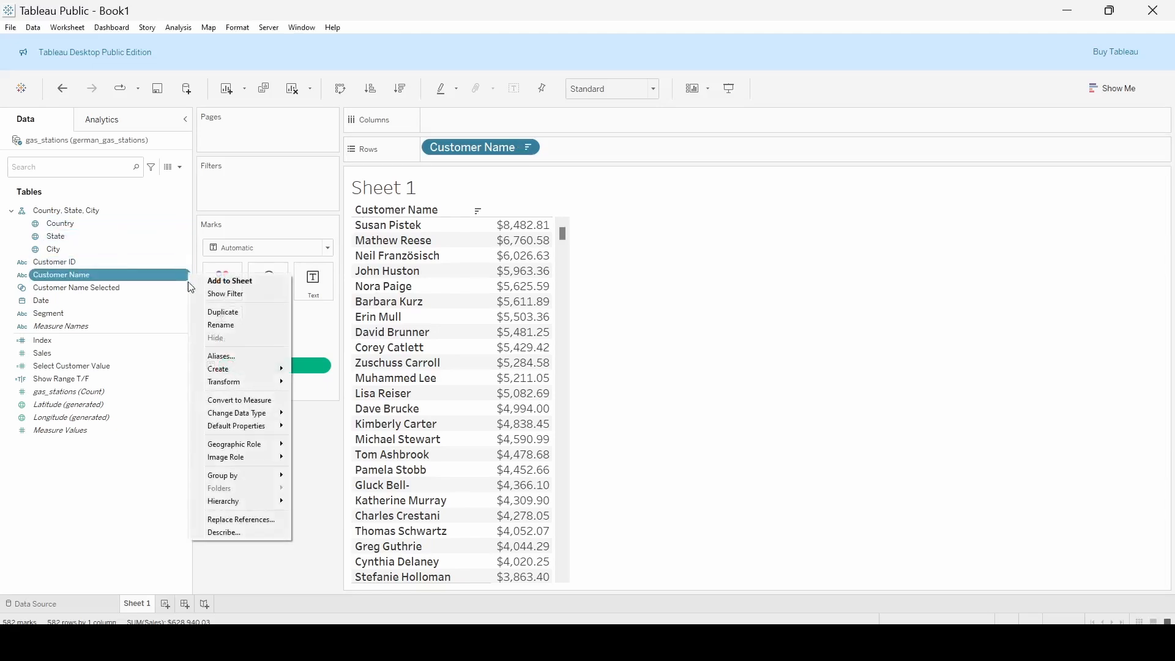
left_click(242, 295)
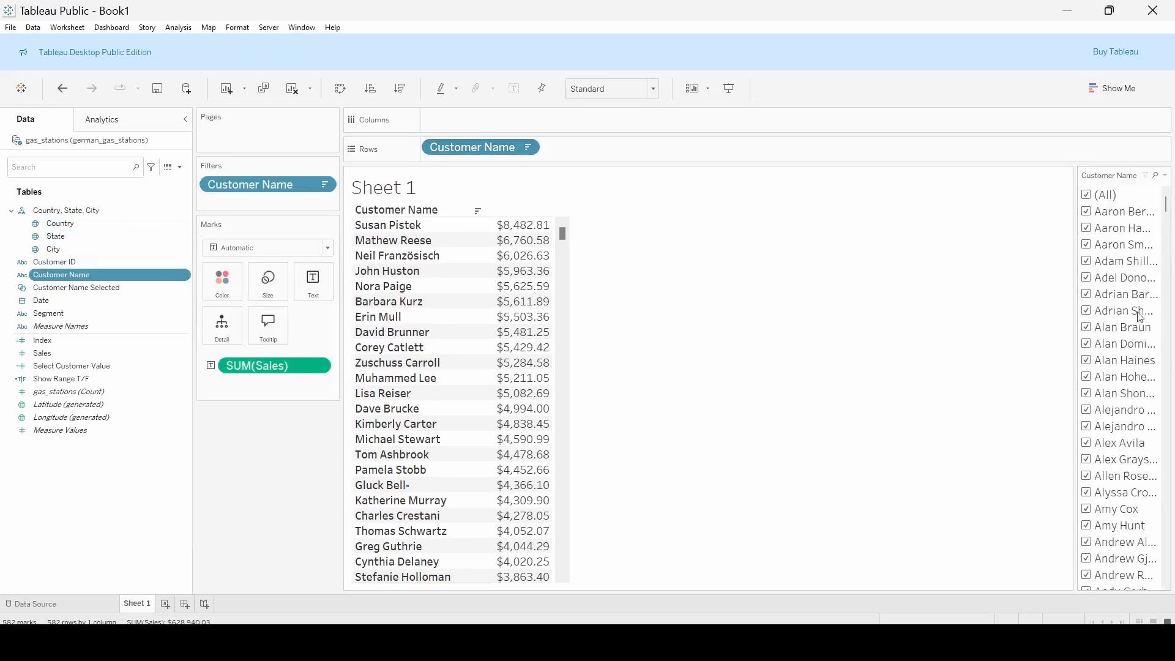
left_click_drag(1075, 350, 895, 346)
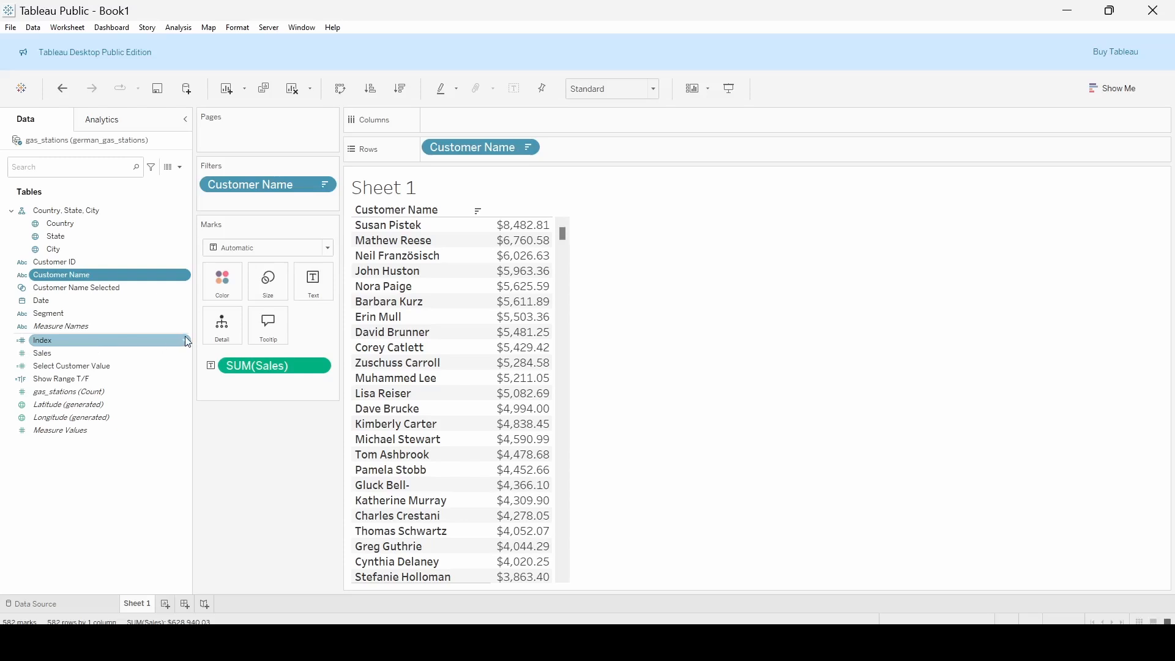
Review the formula of the Index calculated field, close it, and add Index to Rows ahead of Customer Name
left_click(188, 342)
left_click(244, 53)
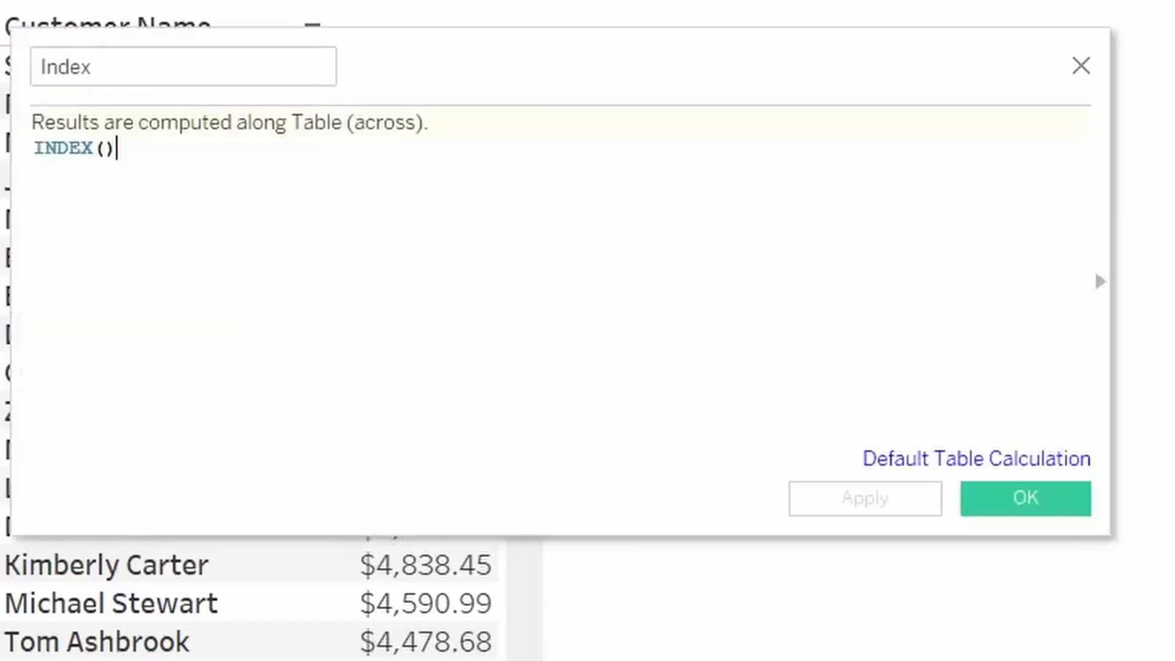
left_click(1081, 65)
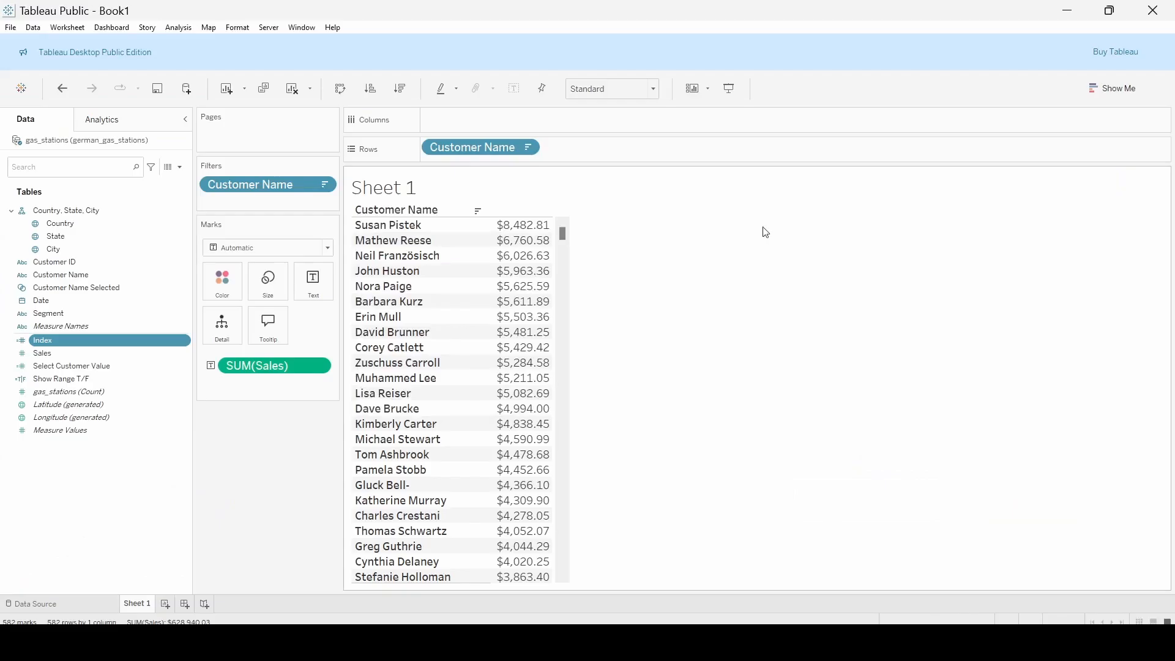
left_click_drag(52, 347, 422, 161)
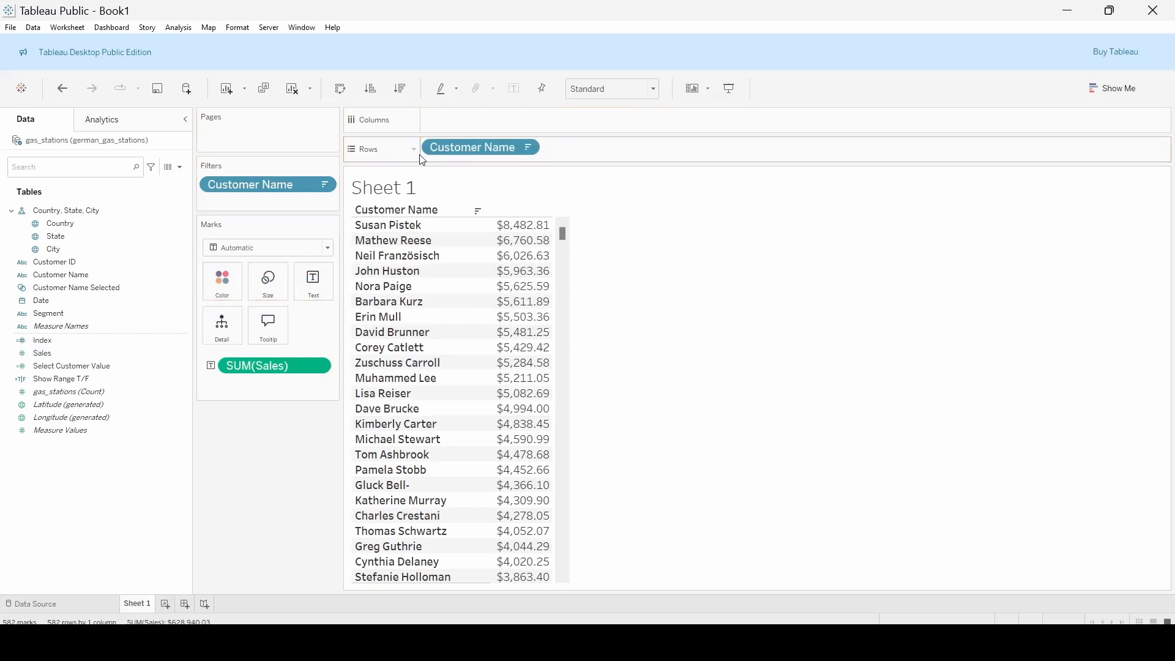
left_click_drag(46, 341, 427, 153)
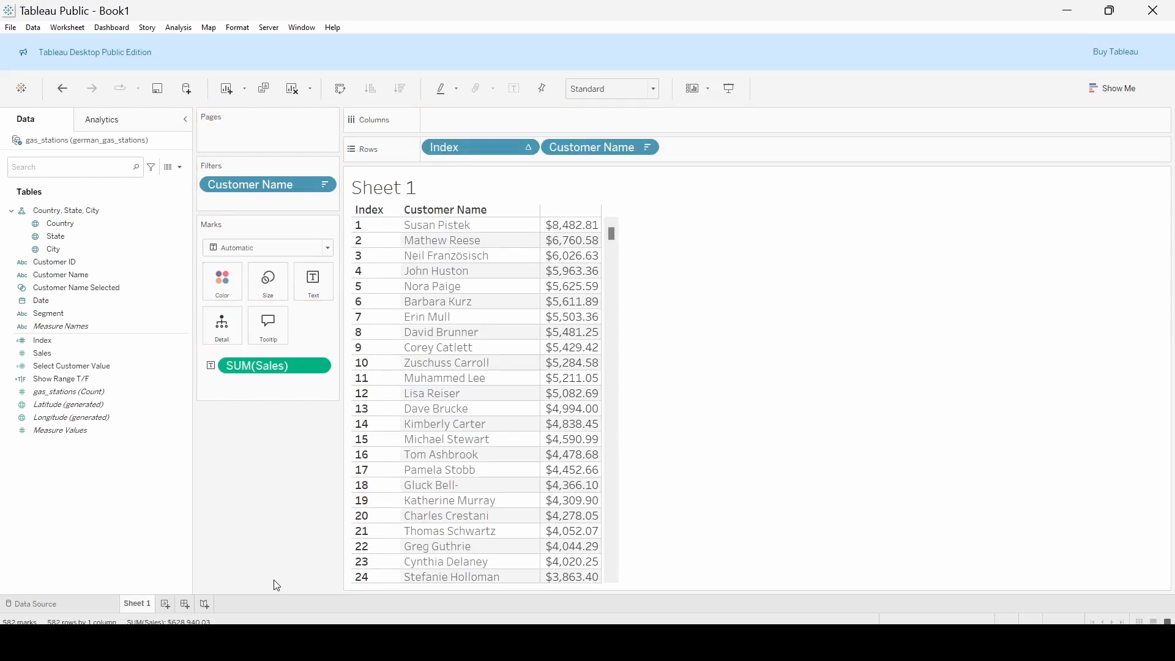
left_click(167, 294)
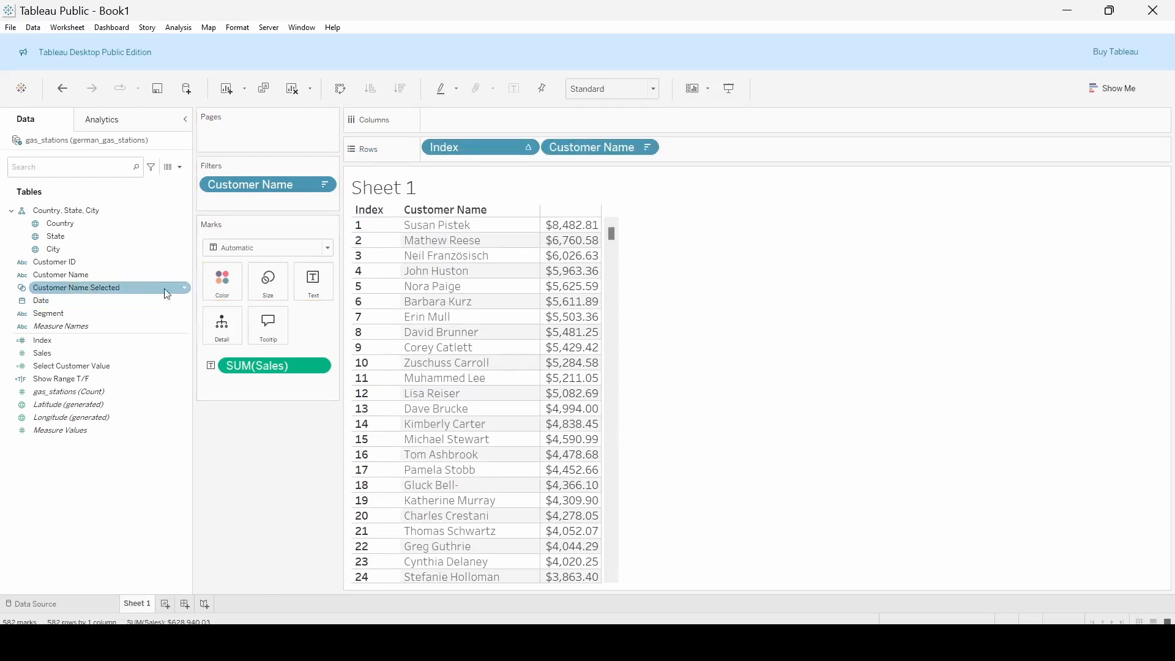
left_click(156, 275)
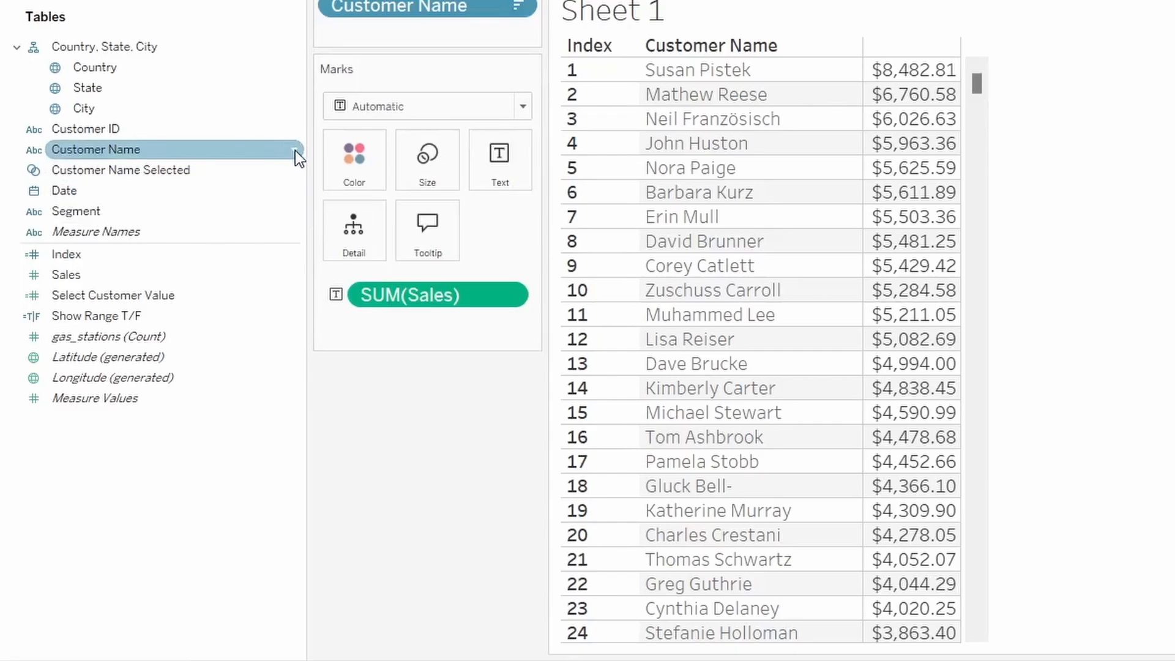
left_click(296, 150)
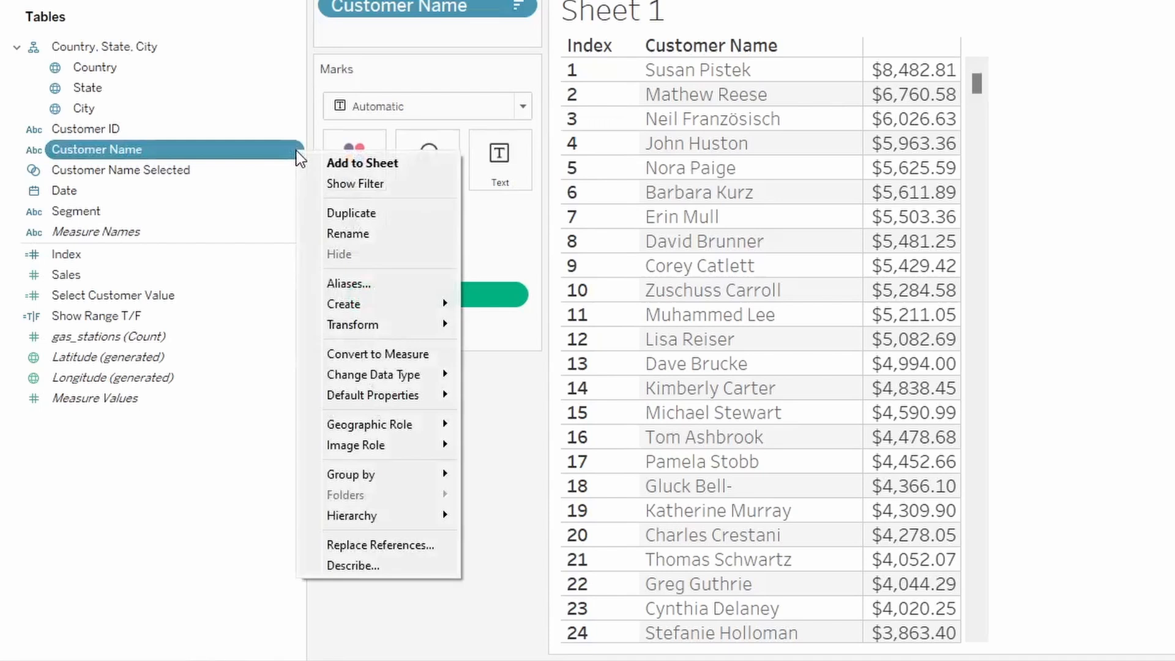
mouse_move(420, 304)
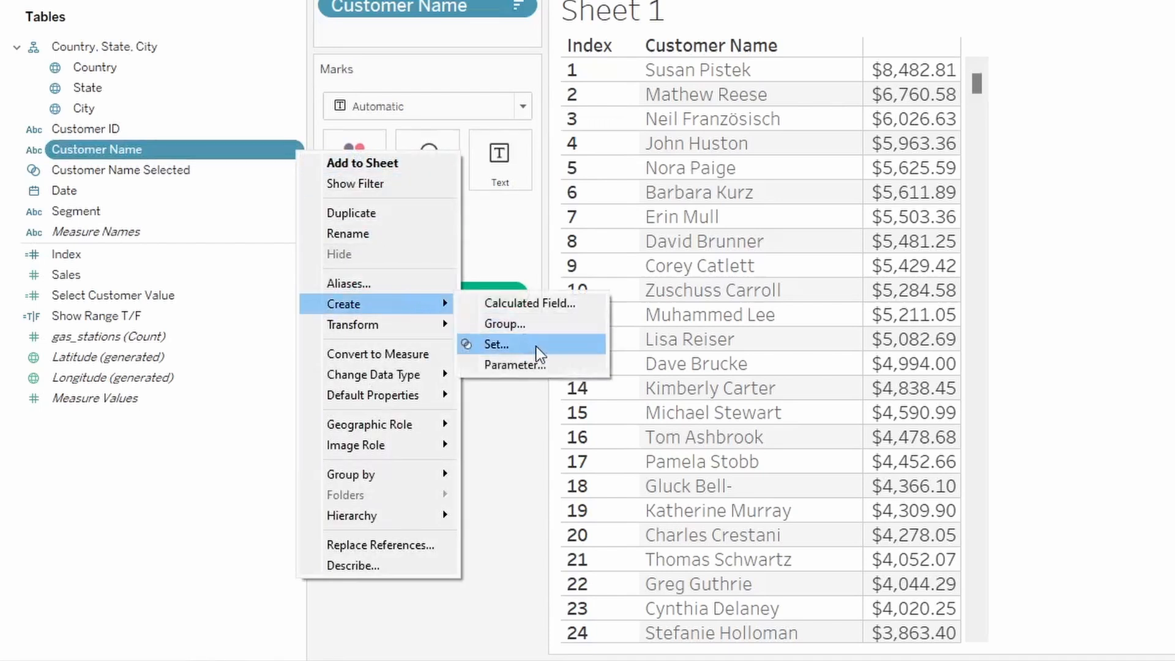
left_click(522, 451)
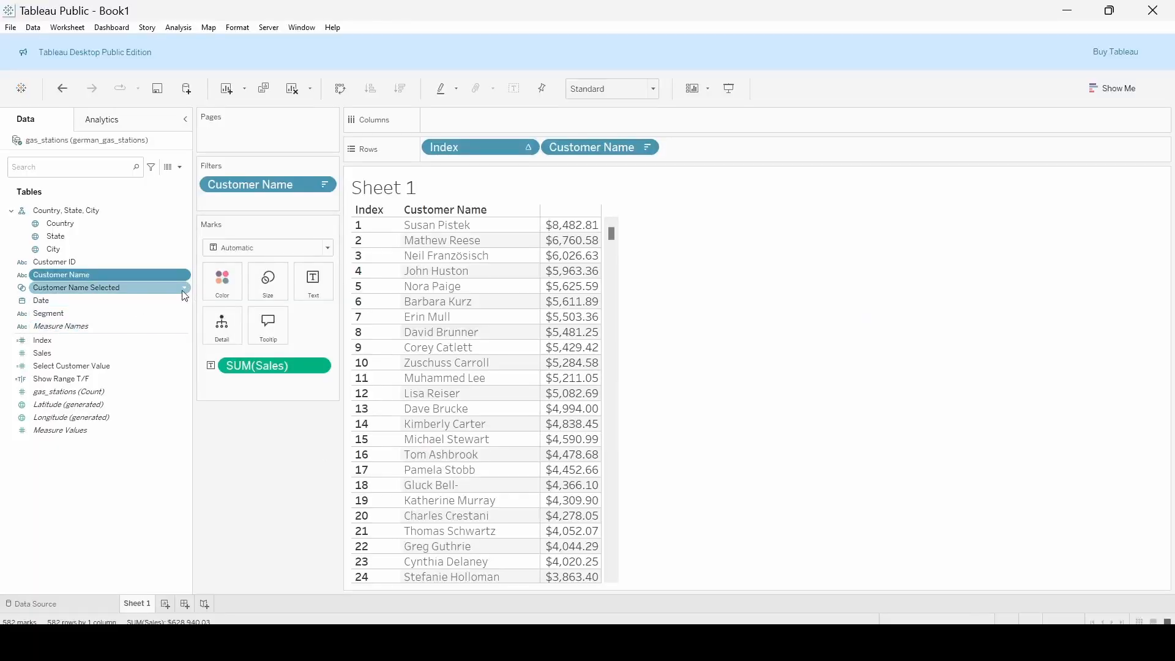
Add the Customer Name Selected set to Rows after Customer Name
left_click(183, 293)
left_click(185, 289)
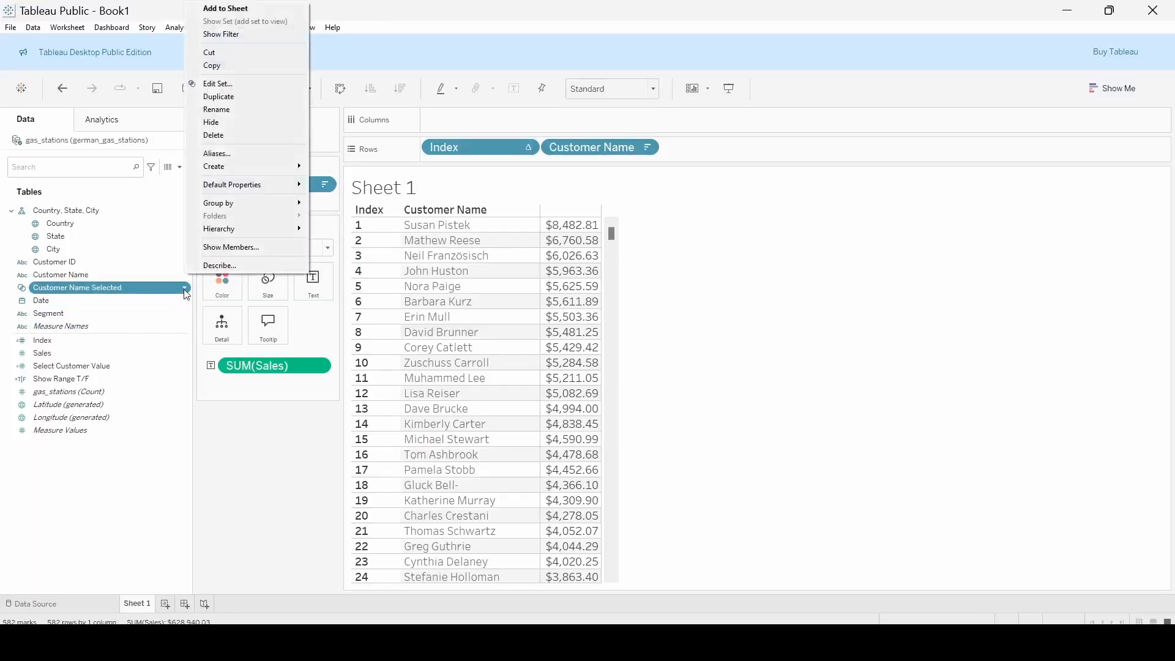
left_click(100, 293)
left_click_drag(100, 293, 725, 149)
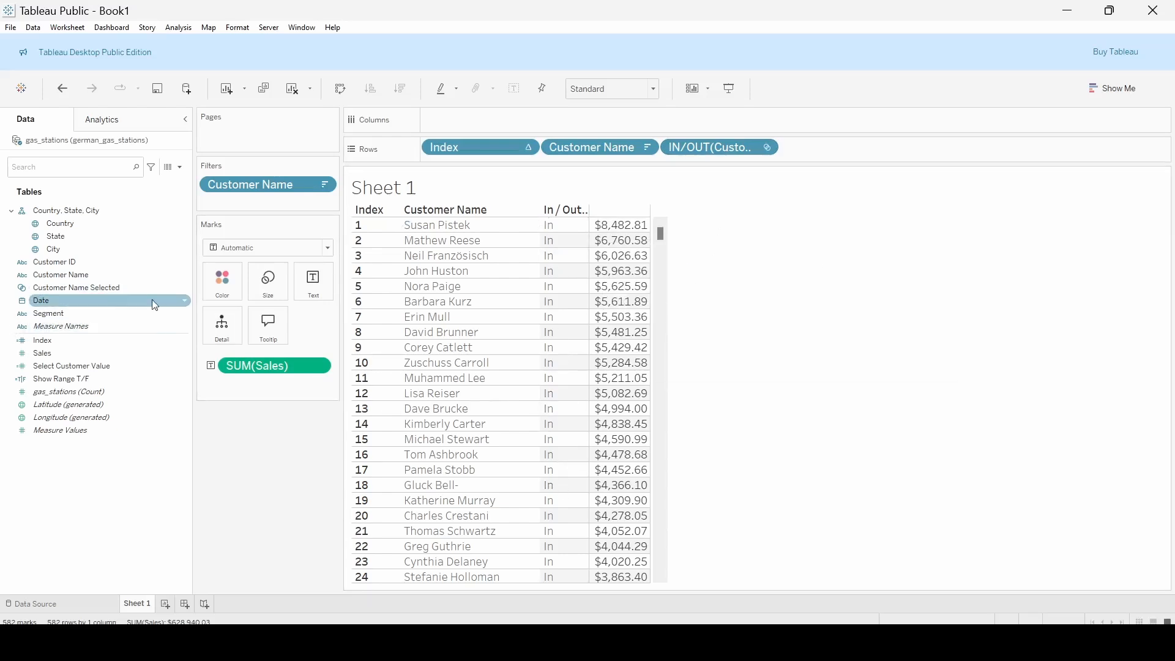
Show the set control for Customer Name Selected and choose only the seventh customer in its list
left_click(181, 290)
left_click(186, 289)
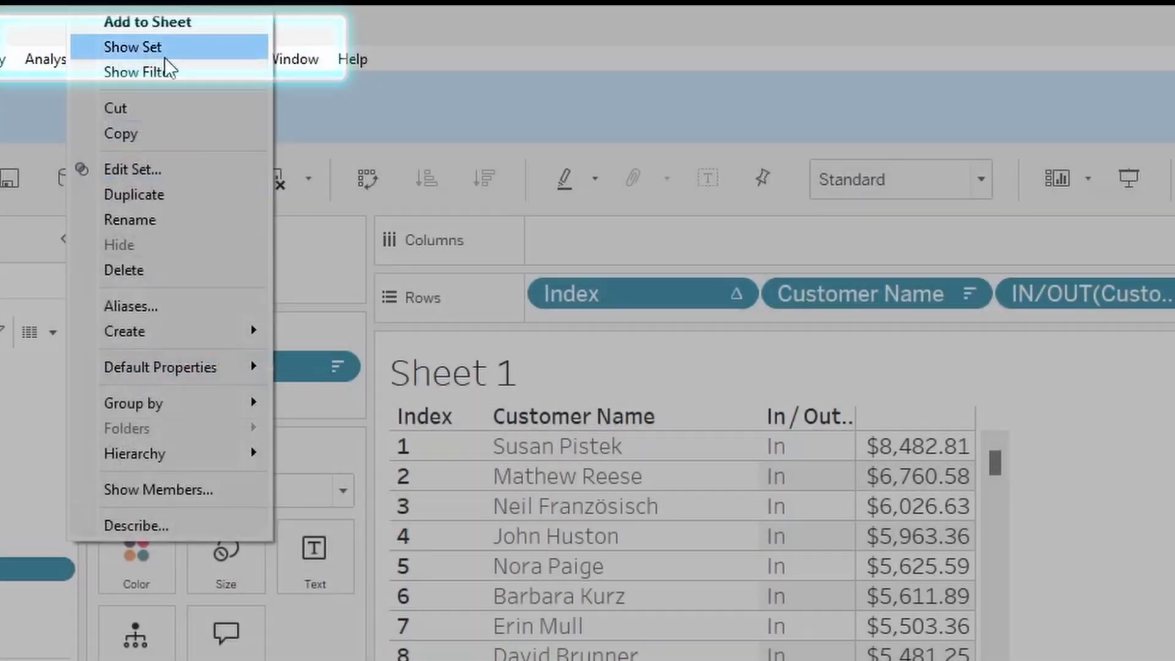
left_click(164, 54)
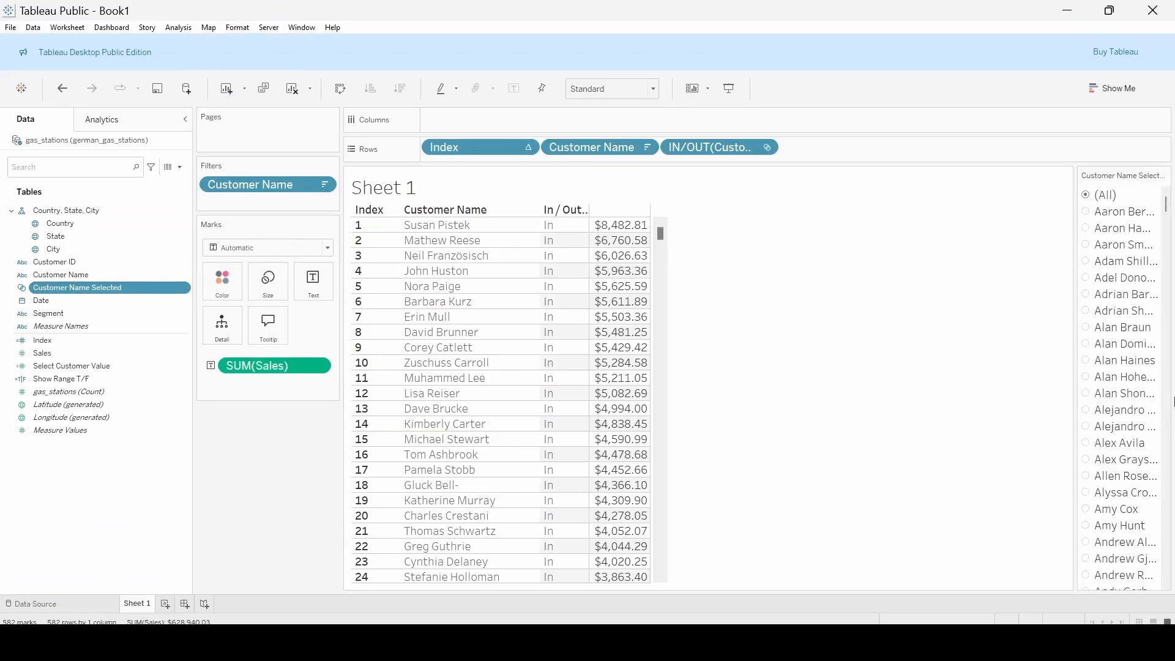
left_click(1087, 311)
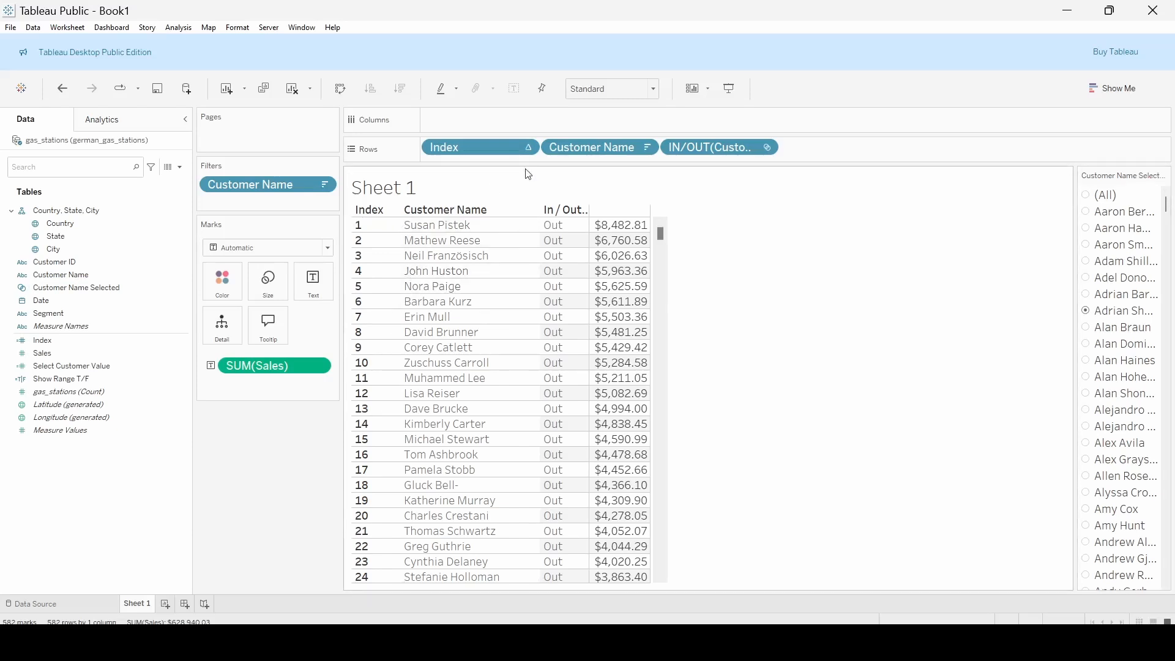
Sort the Customer Name field on Rows alphabetically from A to Z
left_click(648, 149)
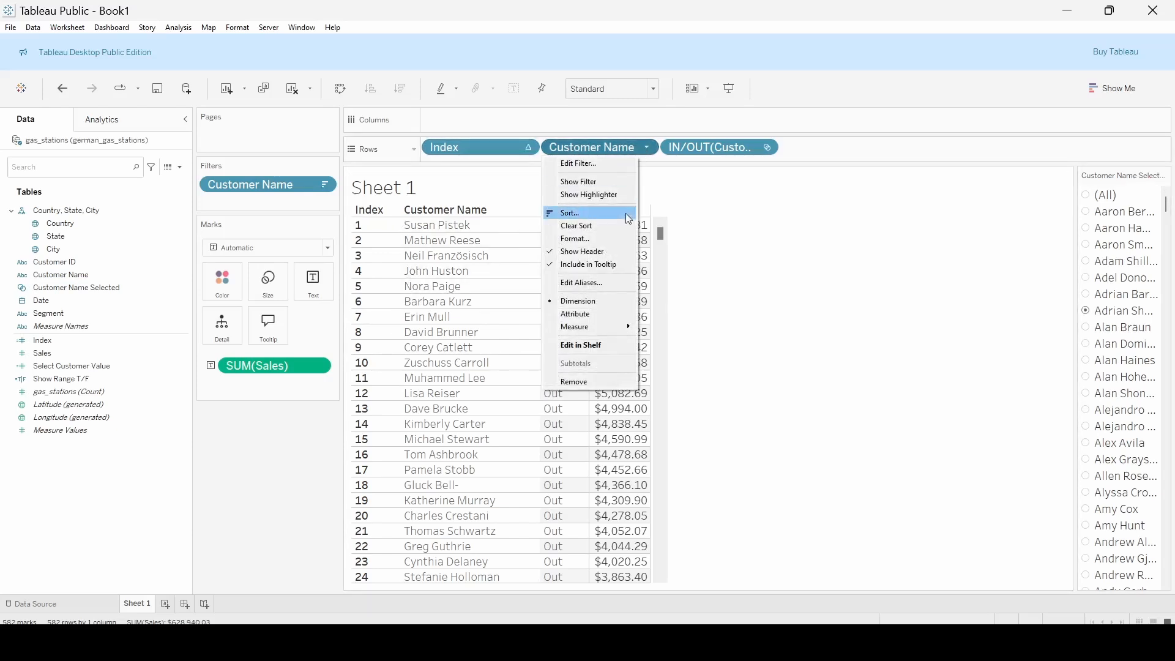
left_click(625, 214)
left_click(576, 208)
left_click(496, 245)
left_click(470, 262)
left_click(699, 150)
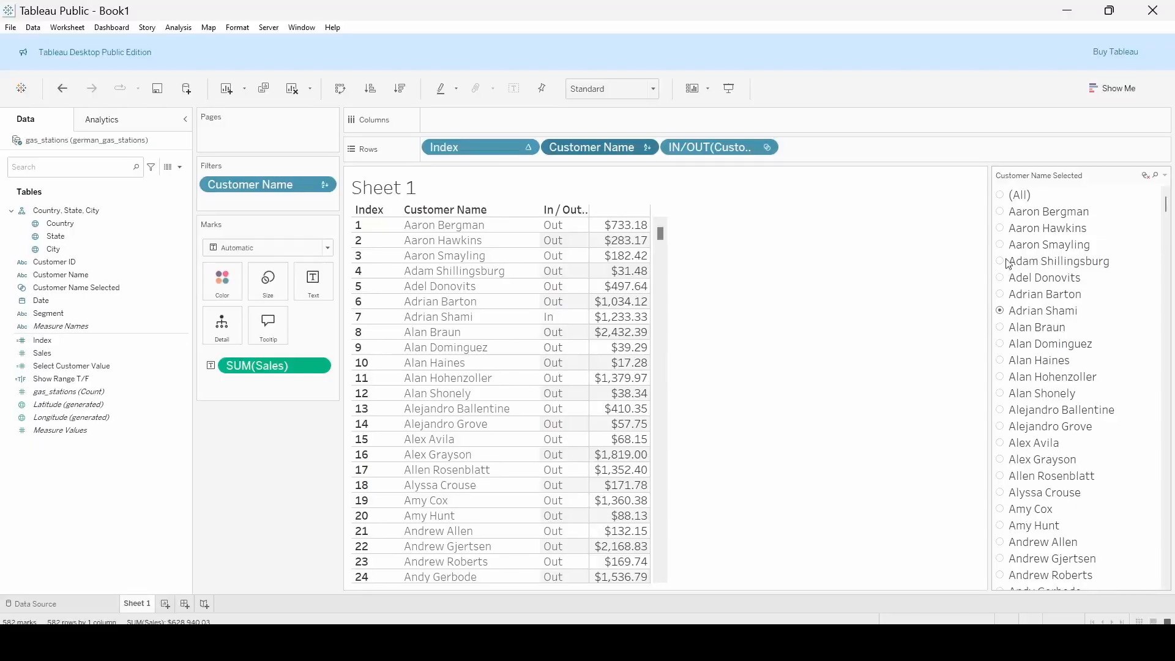
Try other set members by choosing the fourth customer, followed by the tenth, in the Customer Name Selected control
left_click(1003, 262)
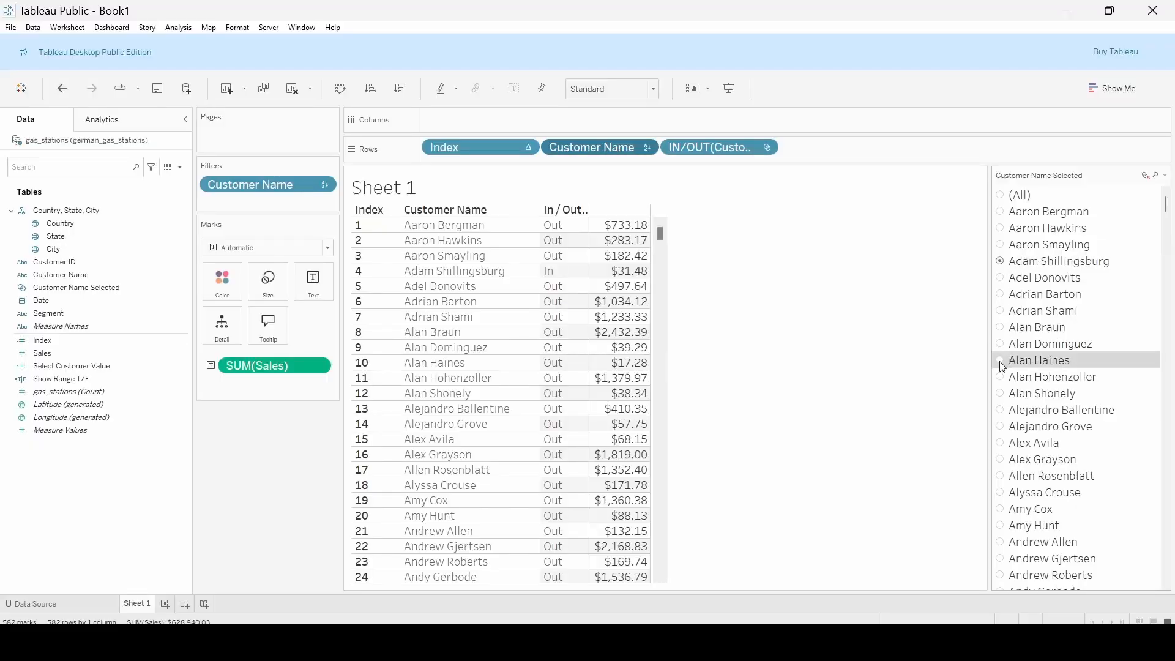
left_click(1002, 363)
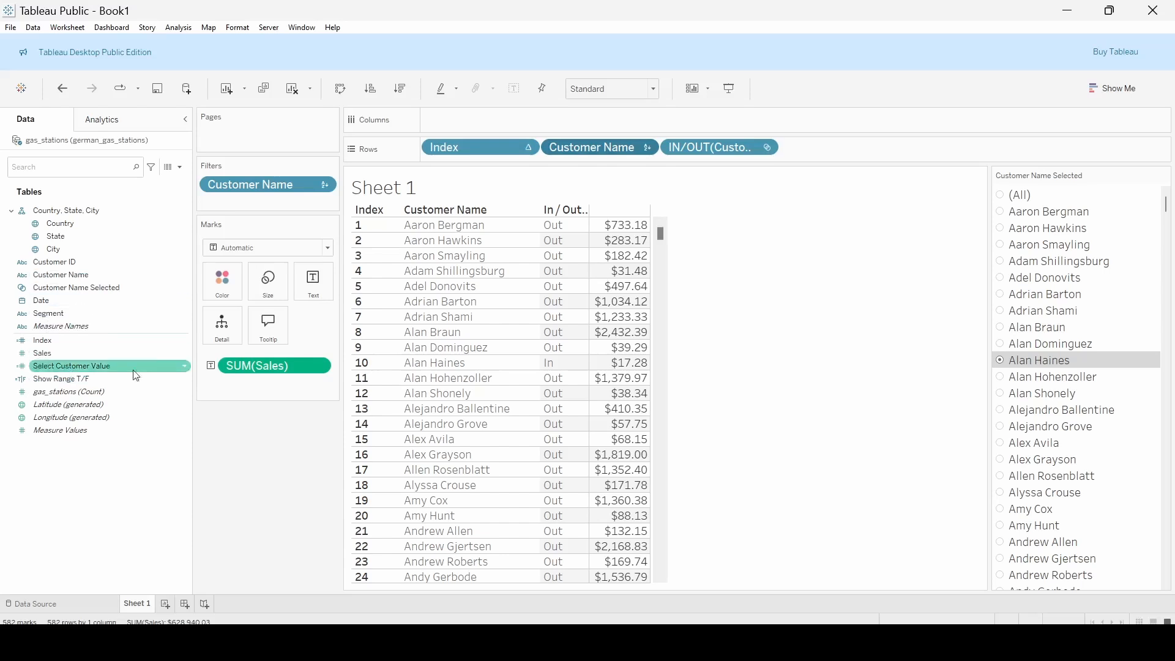
Open the Select Customer Value calculation, enlarge its text, examine the IF formula that returns 1 or 0, and close it
left_click(185, 367)
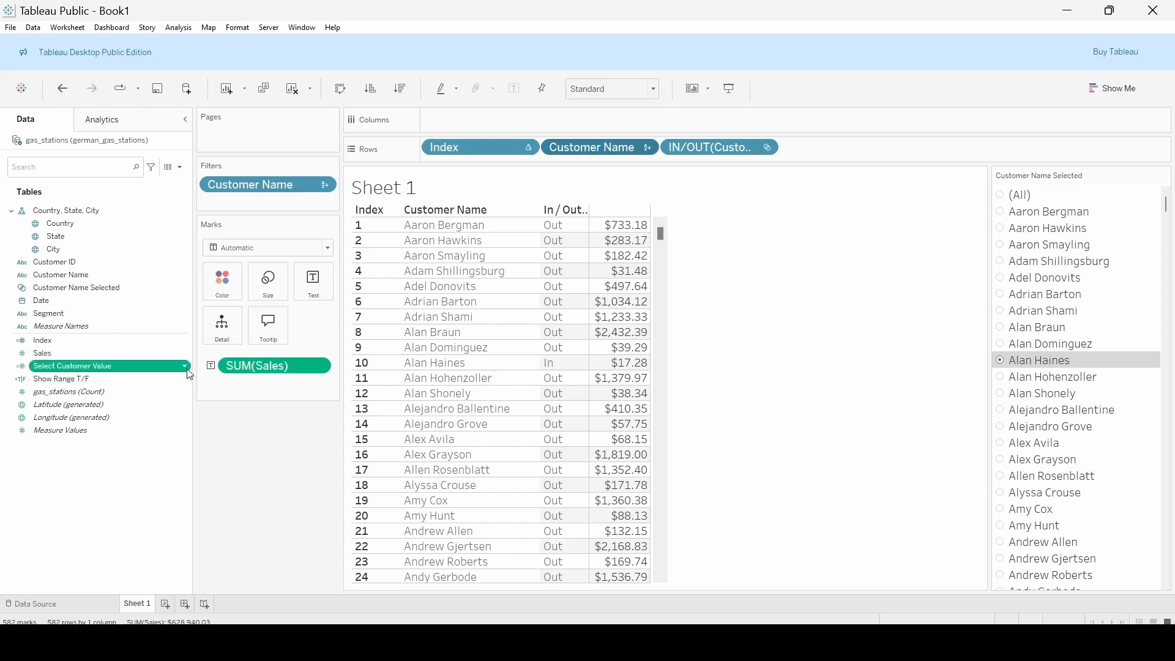
left_click(228, 73)
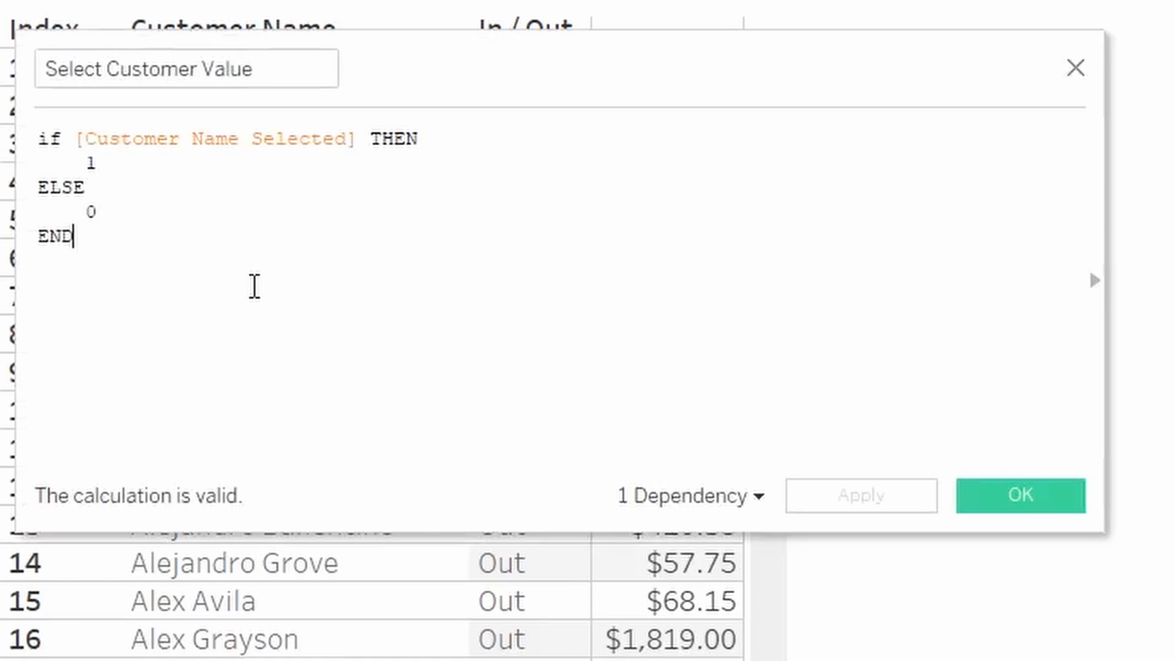
scroll(265, 312, "up", 2)
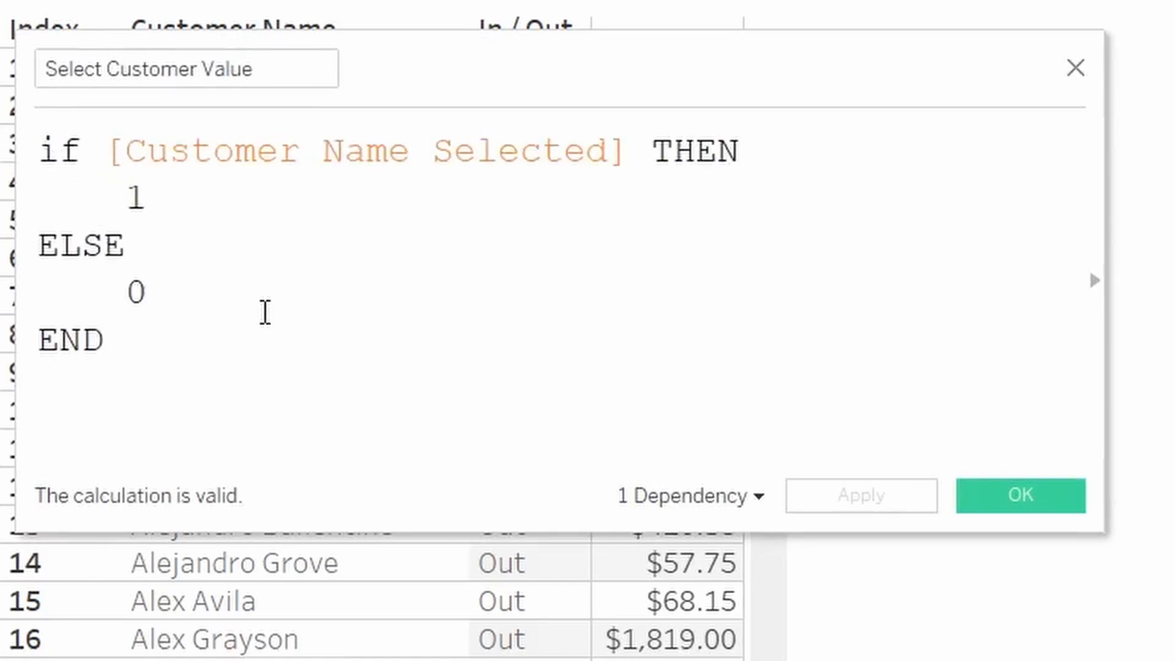
scroll(265, 313, "up", 1)
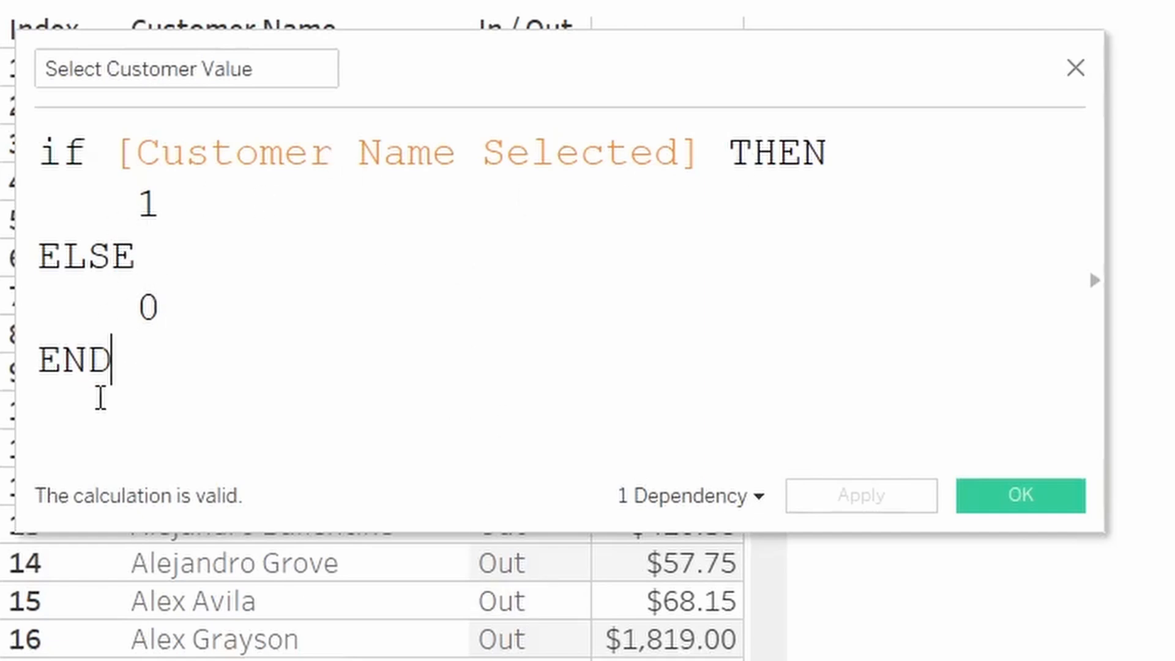
left_click(1021, 496)
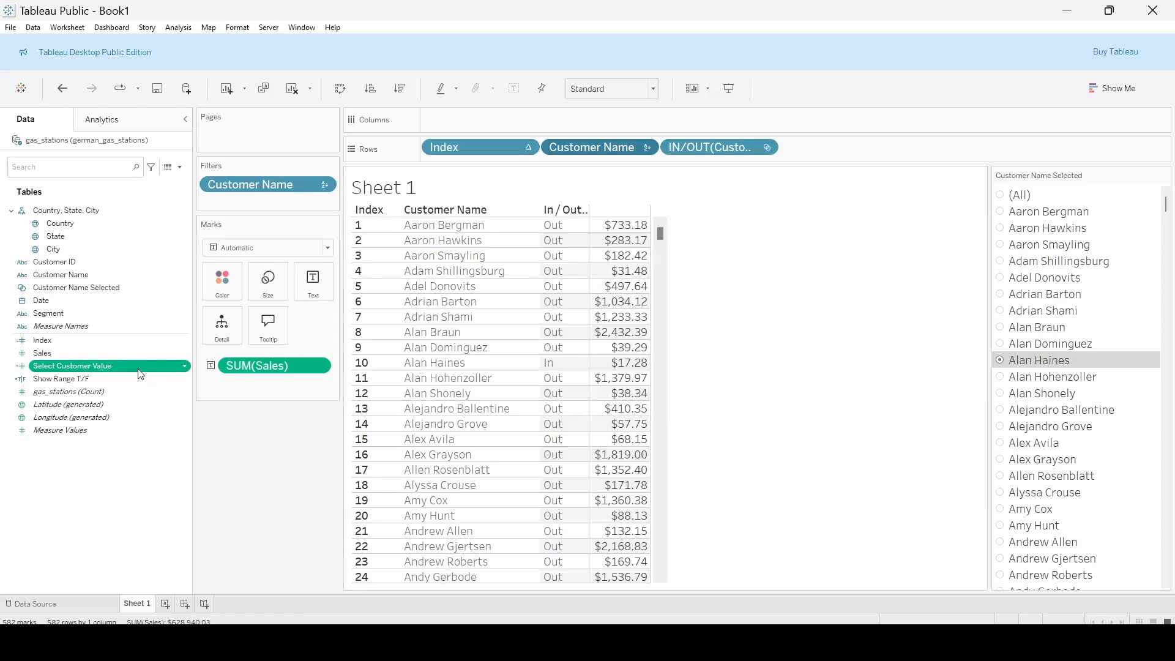
Add Select Customer Value to the end of Rows and make it discrete
left_click_drag(110, 375, 870, 156)
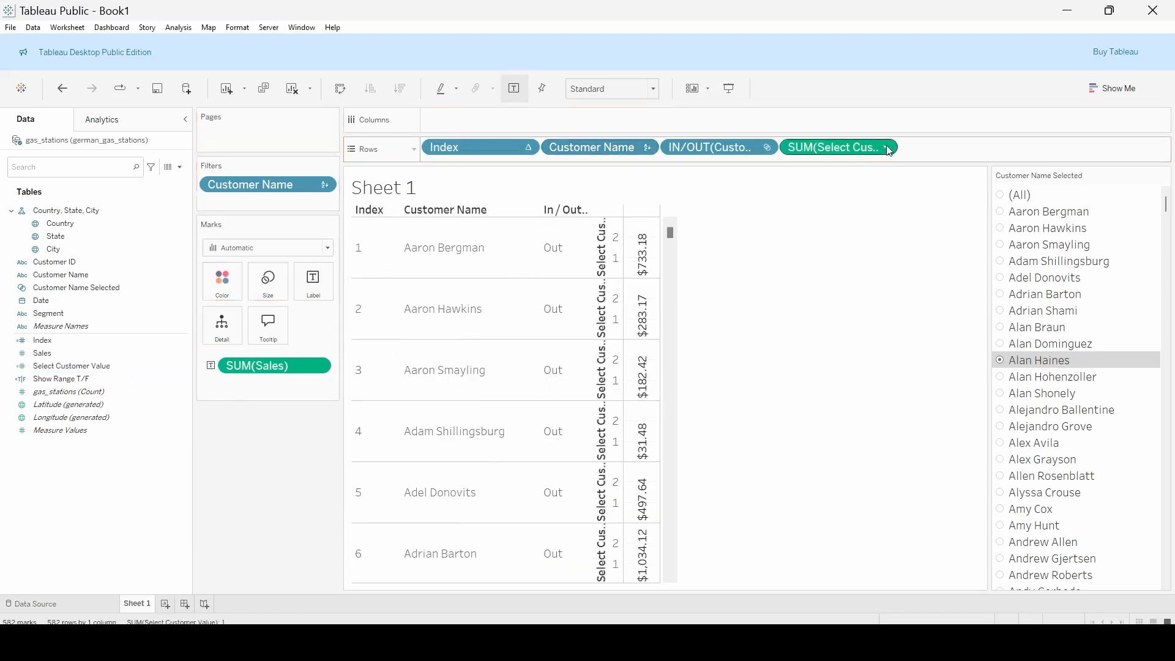
left_click(888, 147)
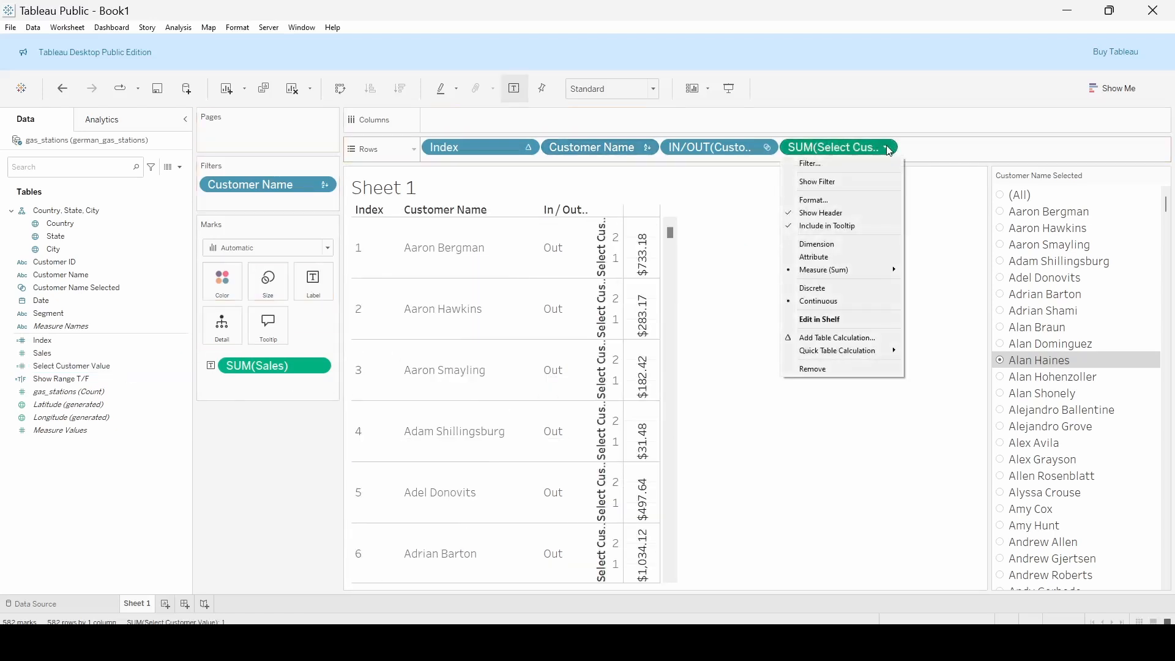
left_click(830, 288)
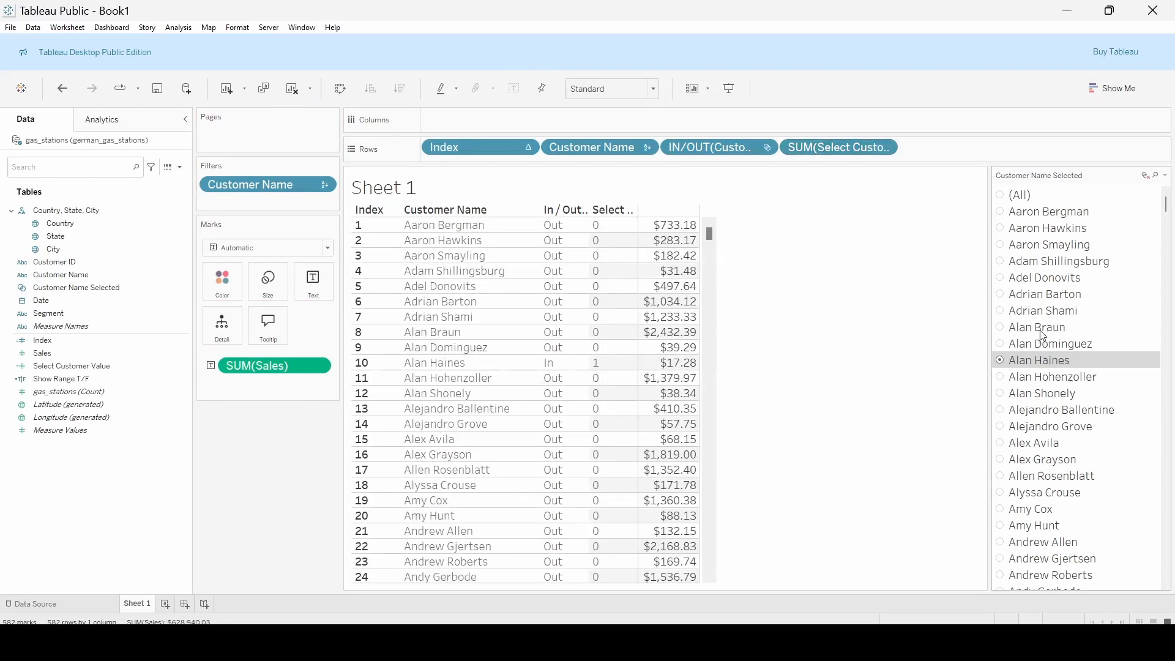
Choose the seventh customer in the set control and change the Select Customer Value aggregation on Rows to Average
left_click(1002, 312)
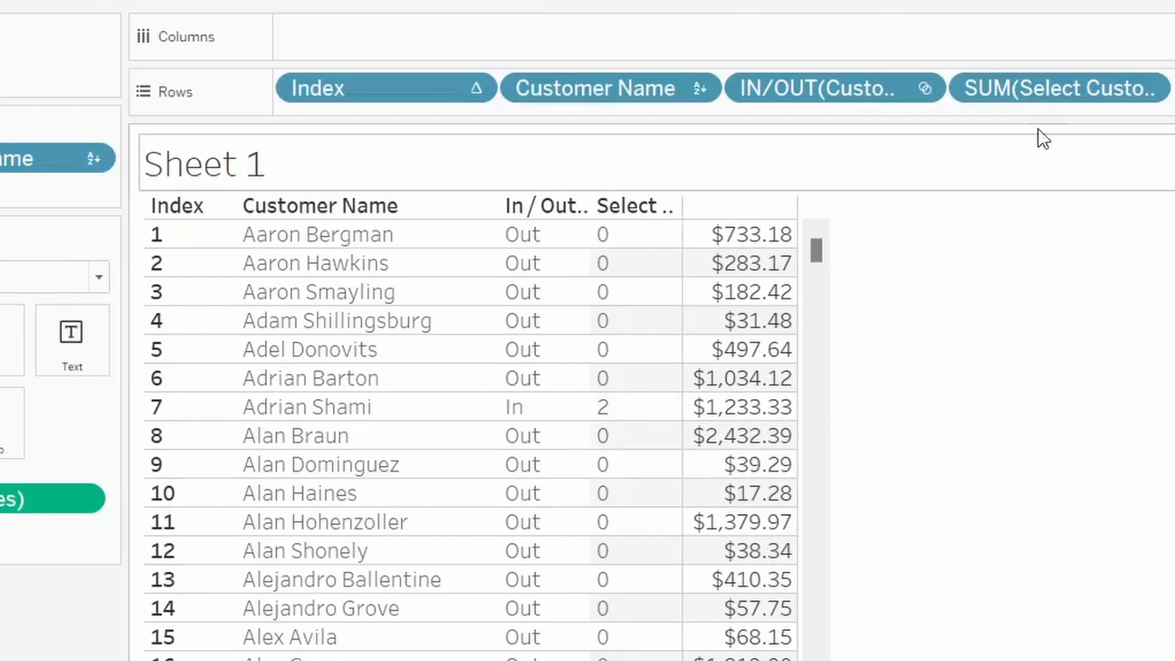
left_click(1149, 89)
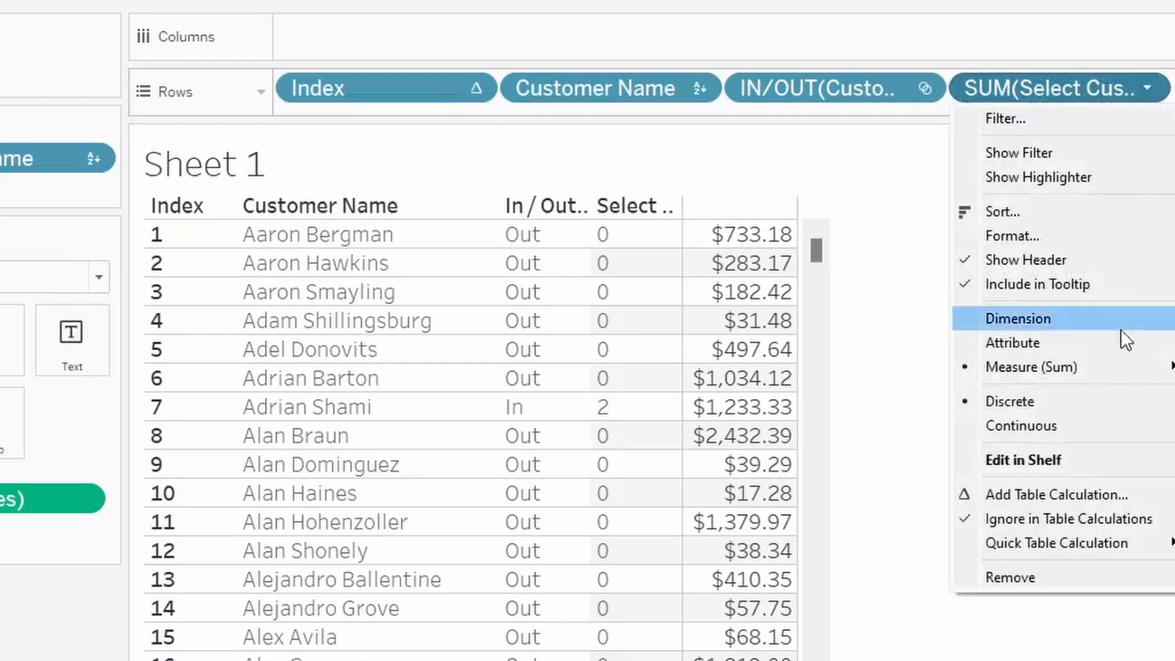
left_click(1174, 391)
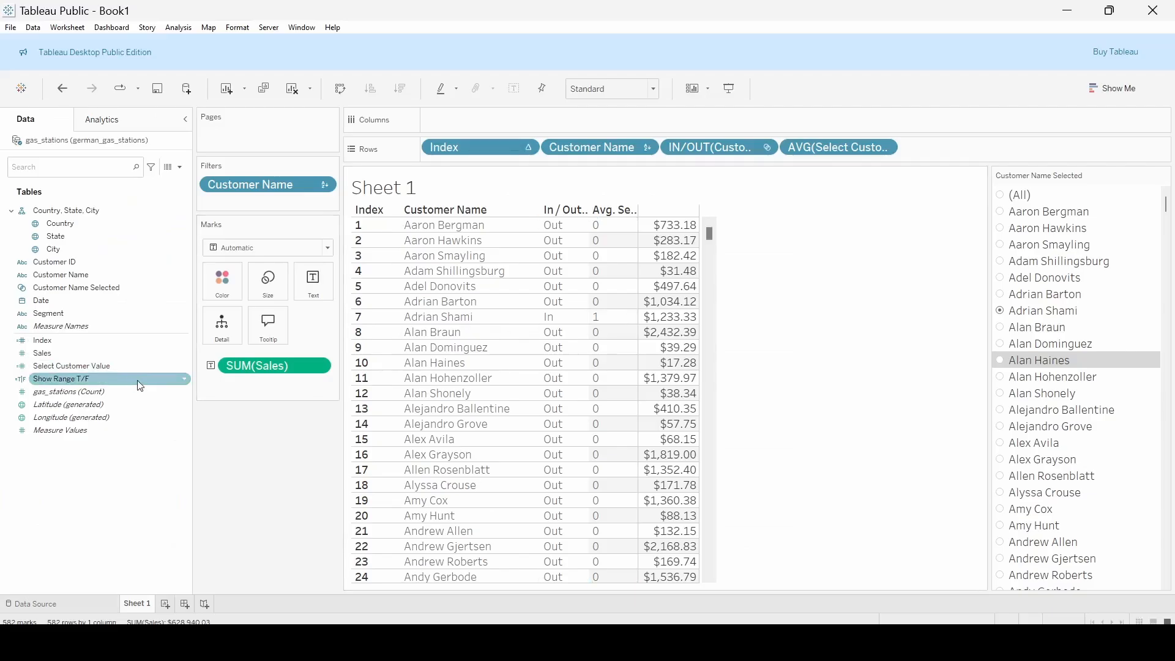
Open the Show Range T/F calculation, enlarge its editor and text, and examine the WINDOW_SUM formula
left_click(188, 384)
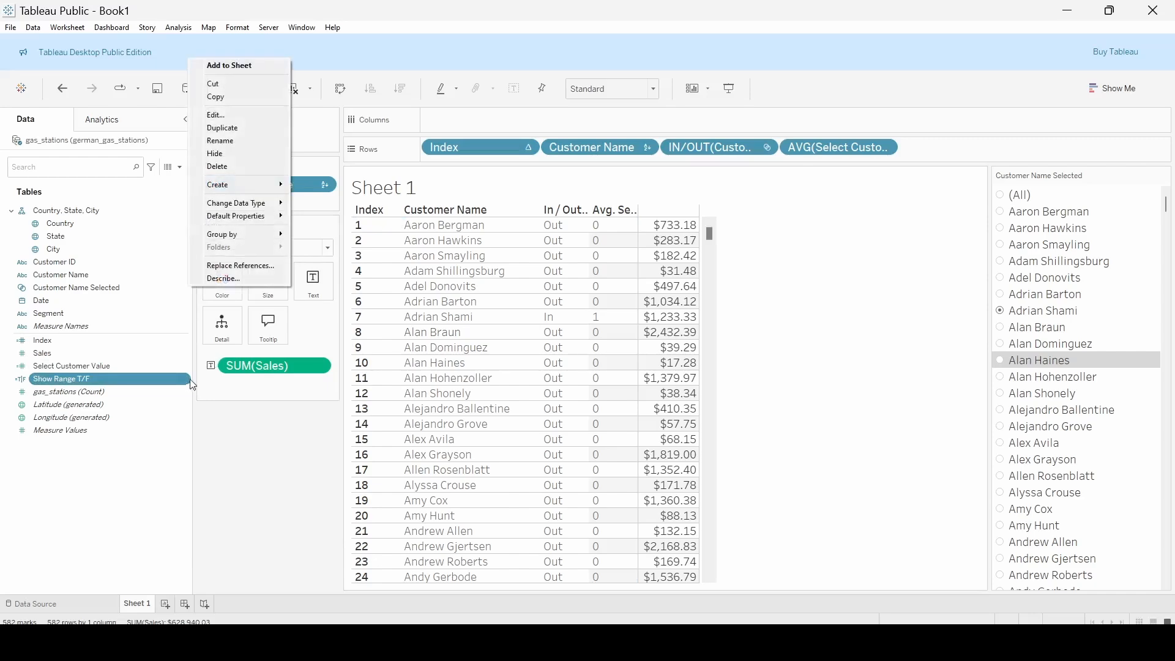
left_click(248, 116)
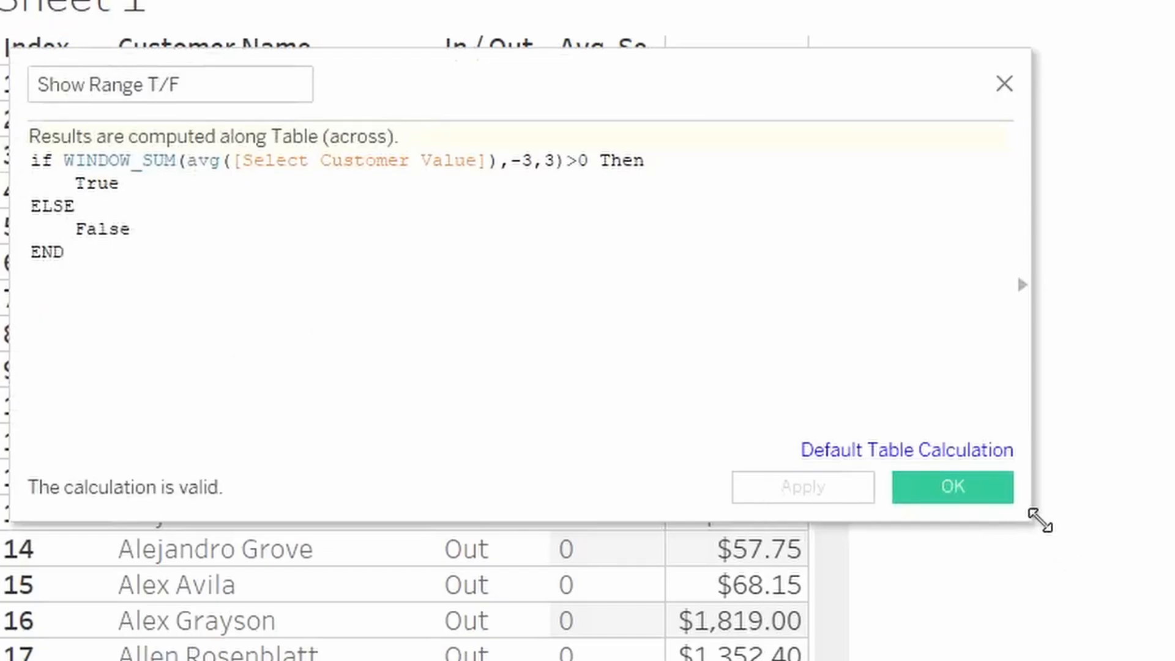
left_click_drag(1041, 520, 1172, 658)
scroll(172, 274, "up", 2)
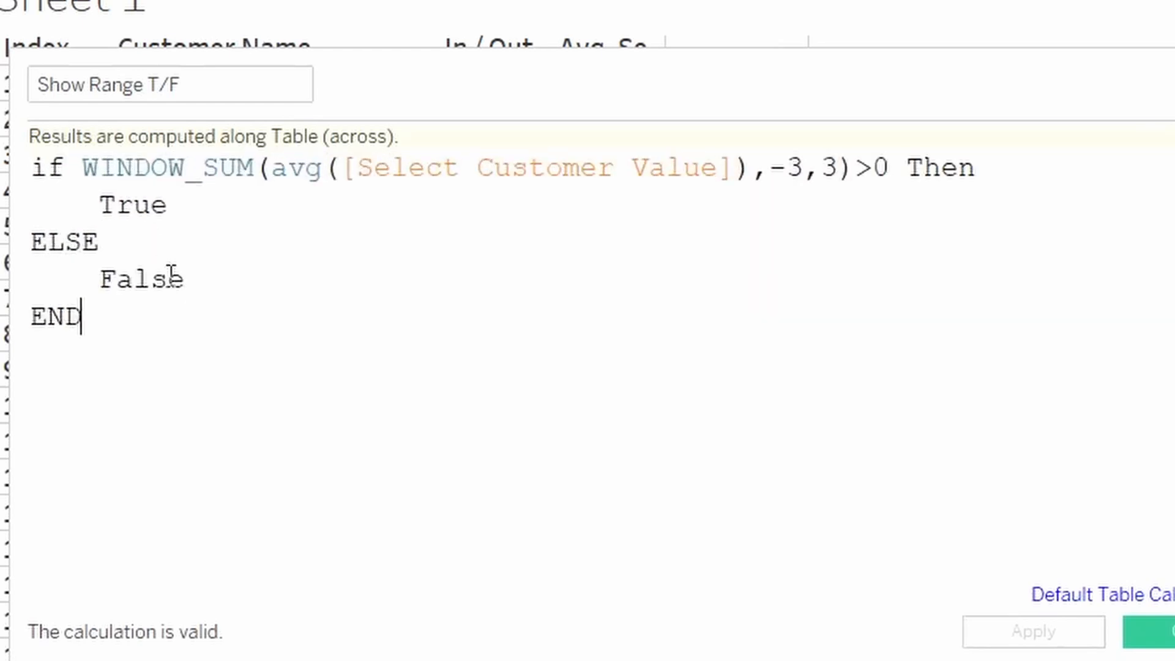
Enlarge the Show Range T/F formula text, reposition its editor and examine the -3 to 3 window offsets
scroll(172, 274, "up", 1)
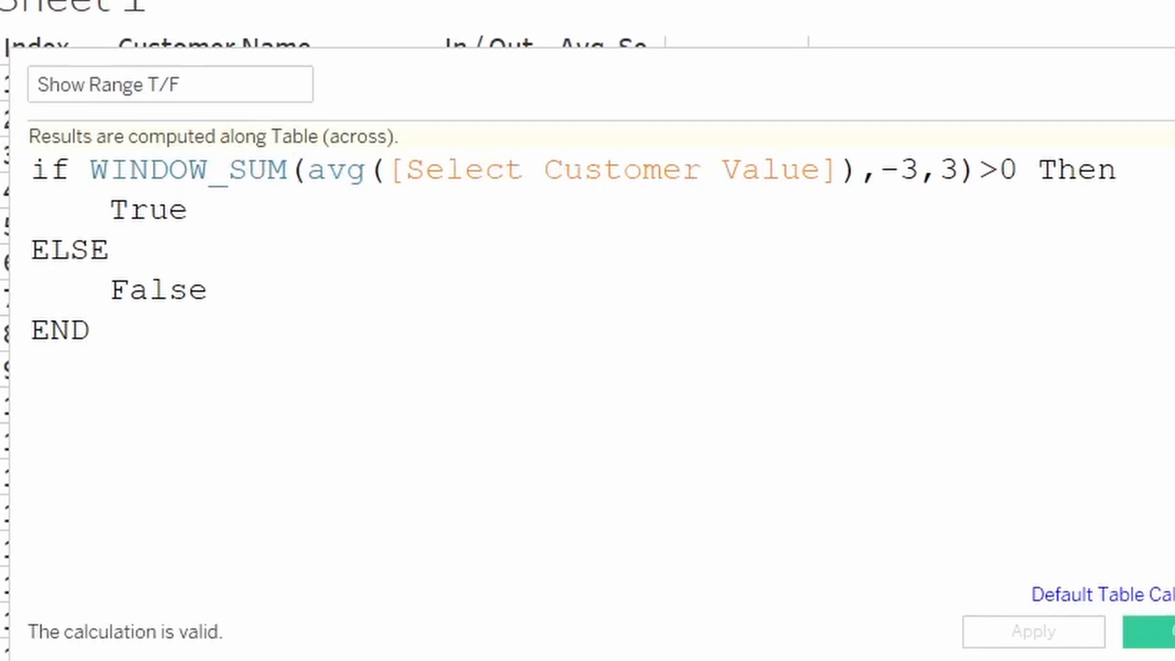
left_click_drag(774, 95, 524, 59)
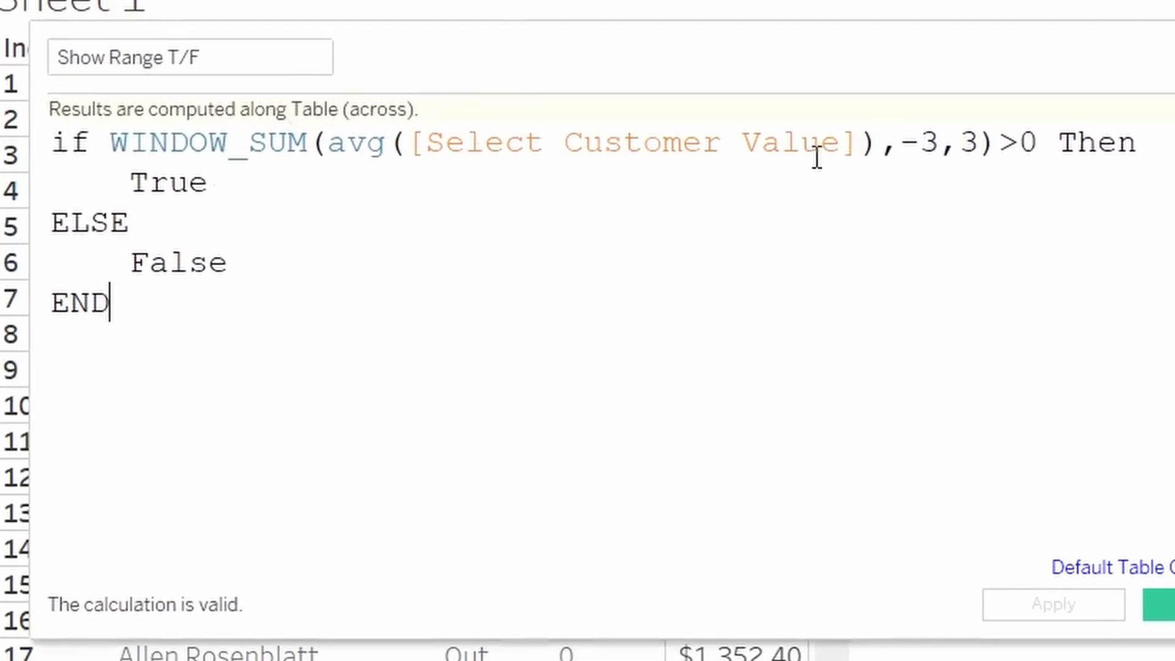
left_click(885, 144)
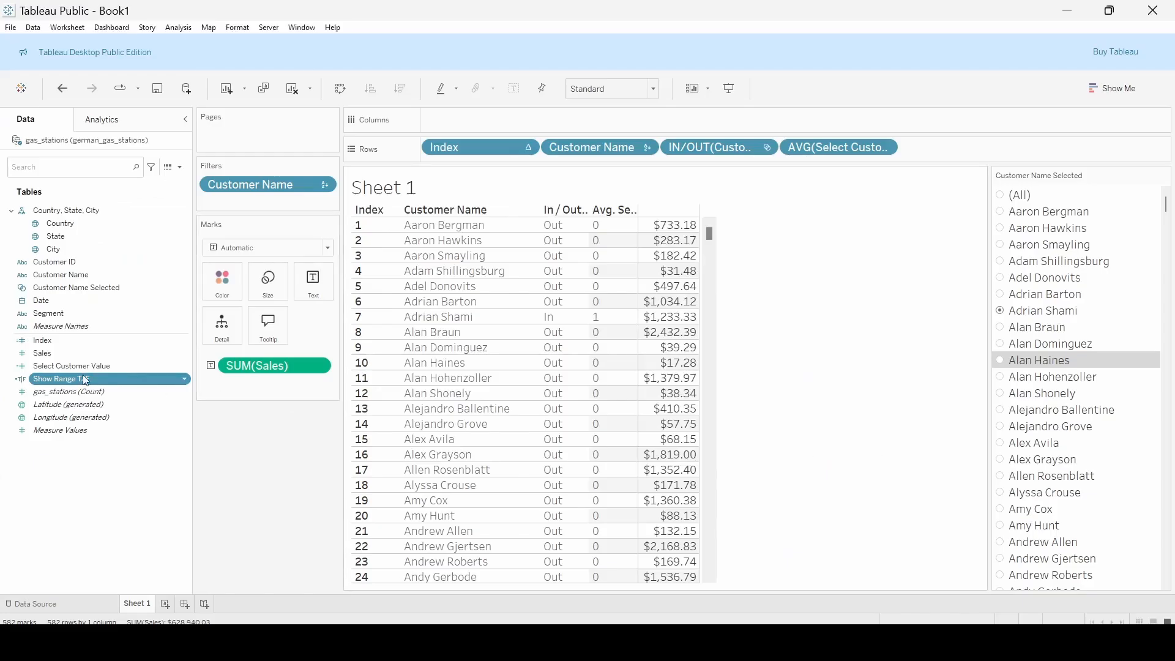
Add Show Range T/F to the end of Rows and test it by choosing the fourth and nineteenth customers in the set control
left_click_drag(82, 375, 923, 158)
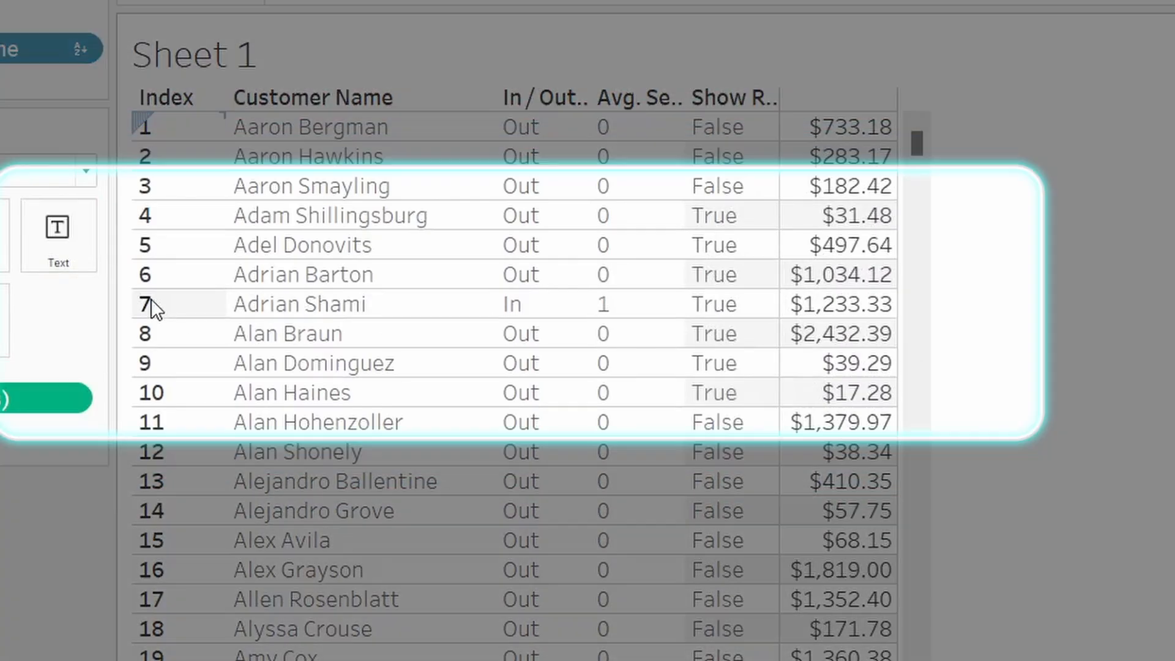
left_click(730, 319)
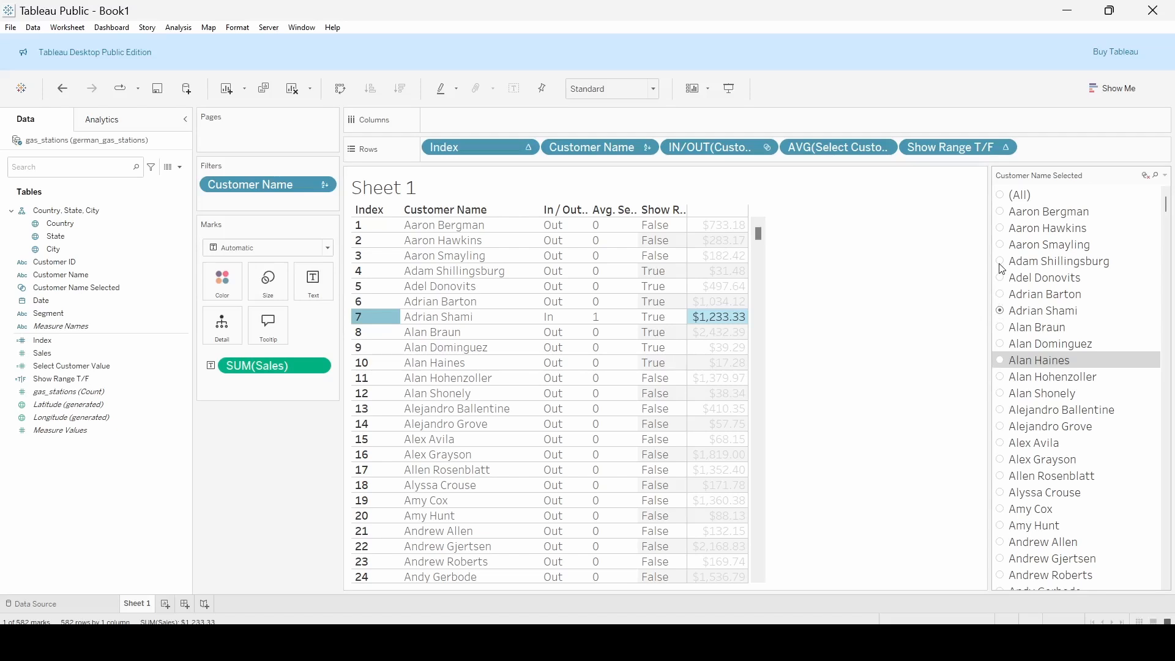
left_click(1003, 264)
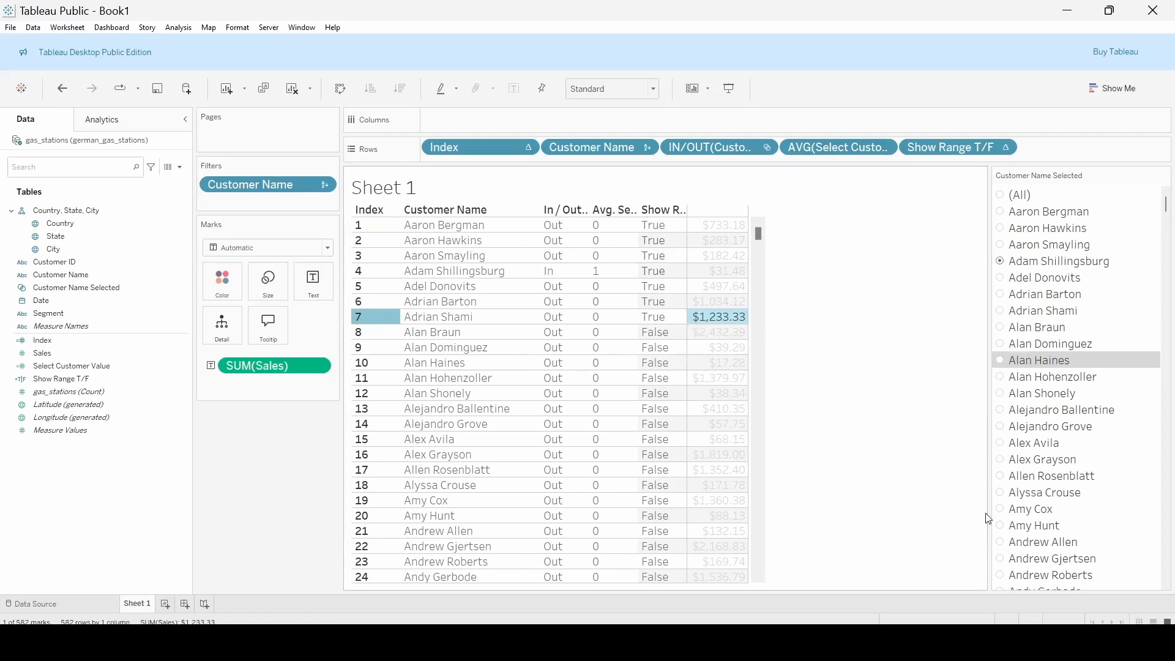
left_click(1002, 510)
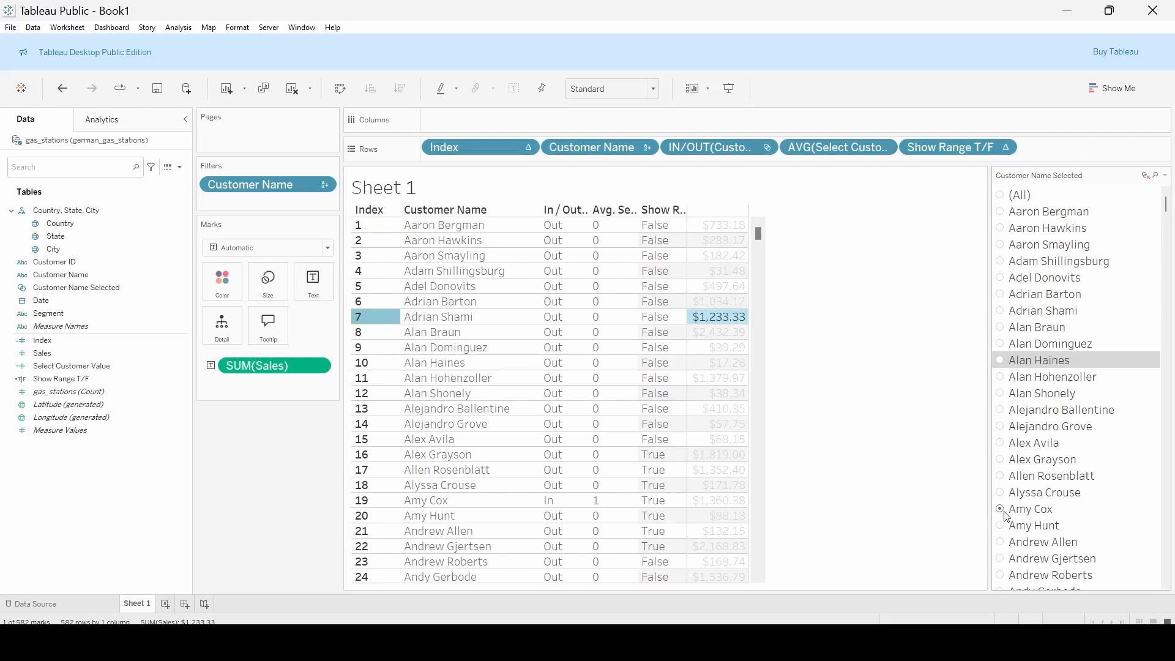
left_click(838, 346)
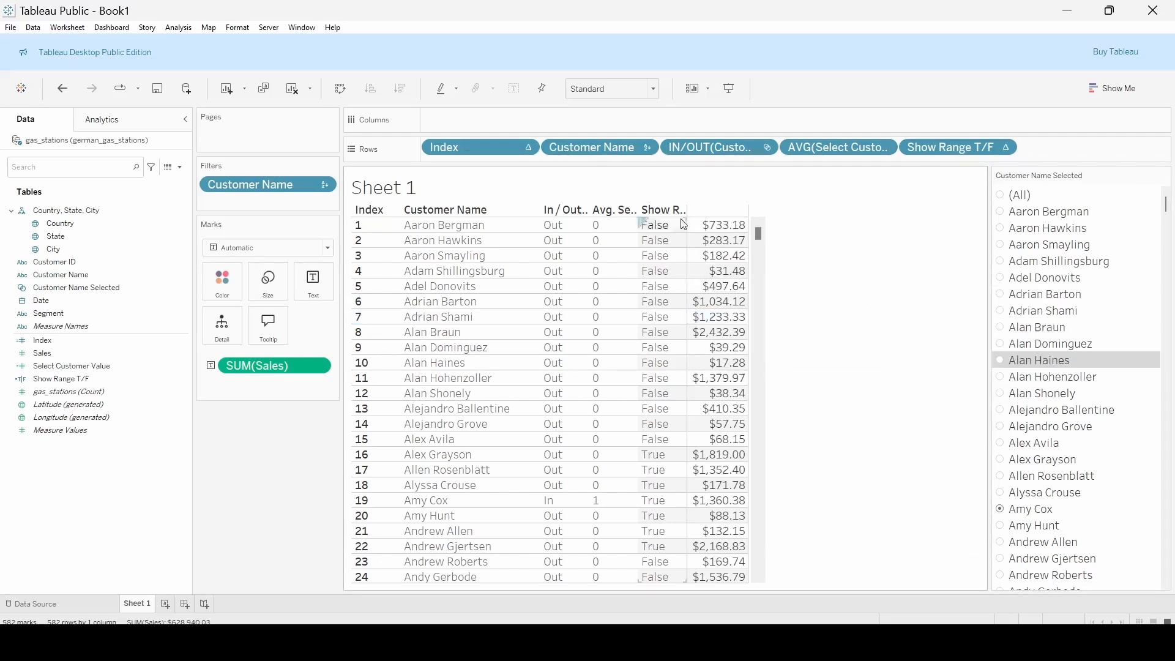
Sort Customer Name on Rows in descending order by the sum of the Sales field
left_click(649, 149)
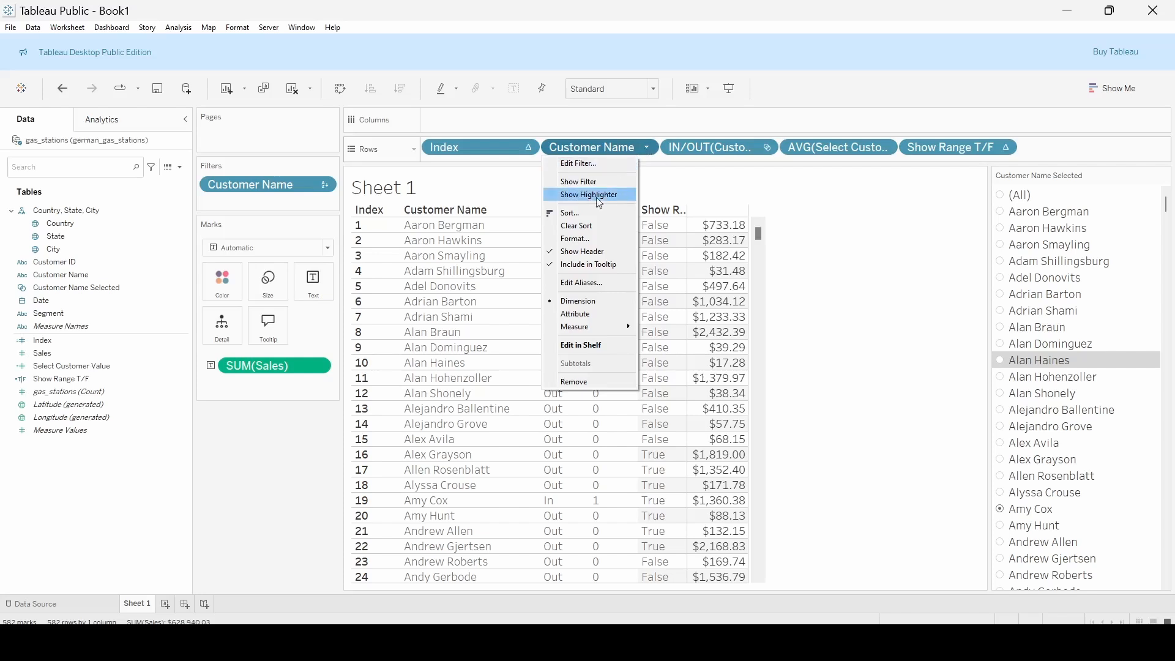
left_click(596, 214)
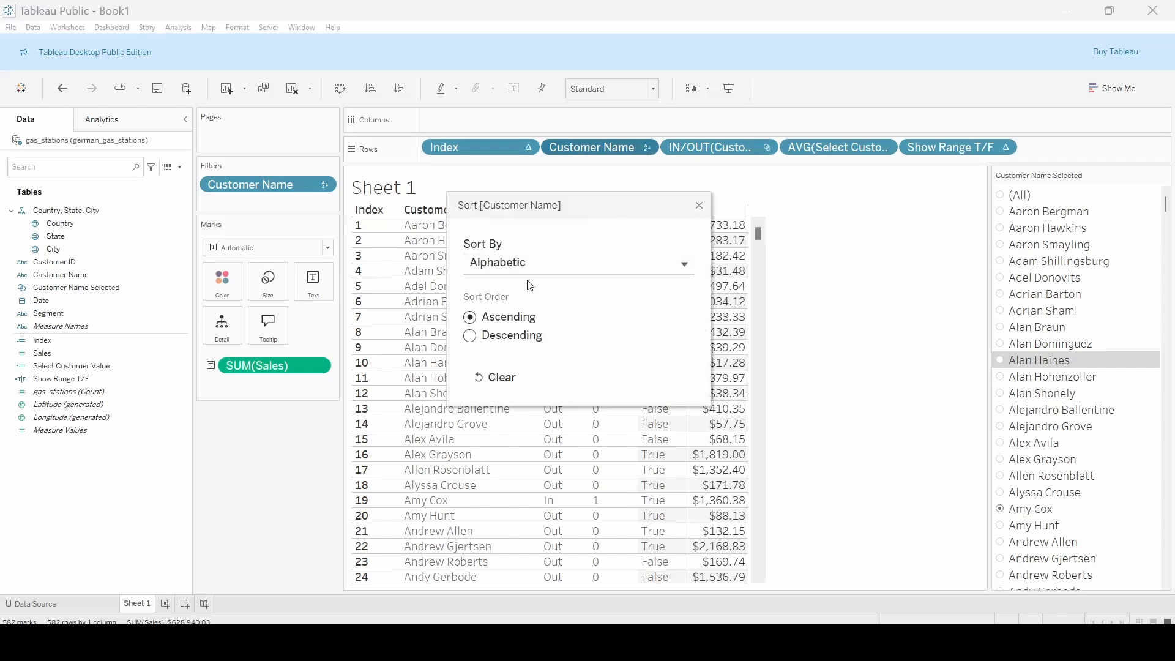
left_click(522, 268)
left_click(511, 303)
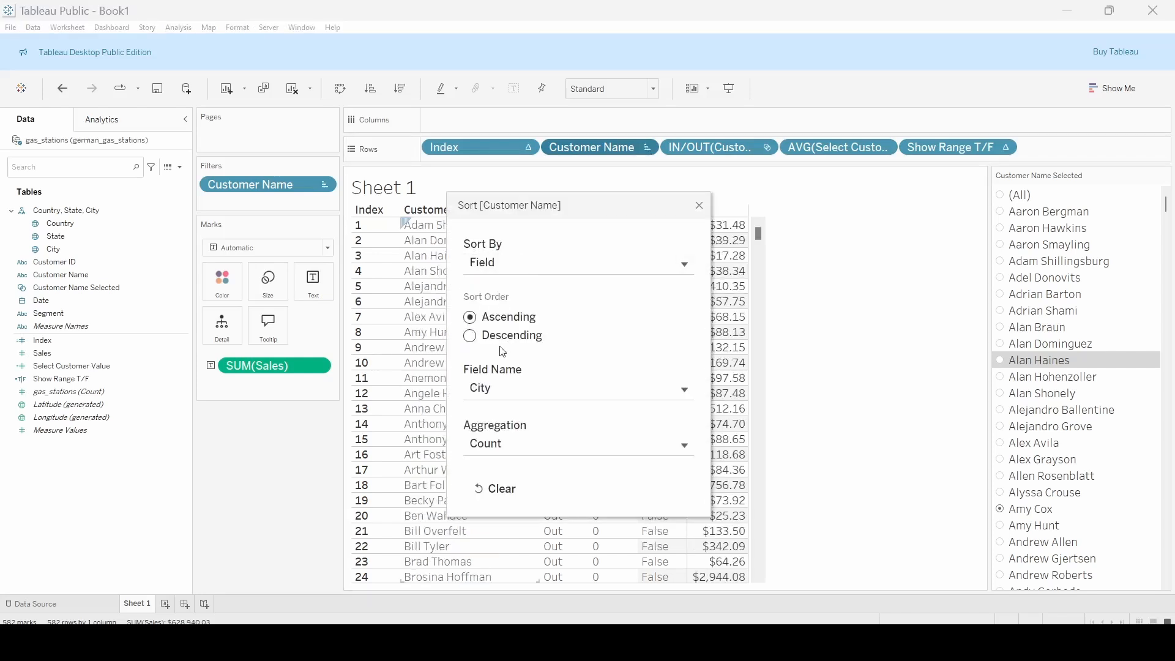
left_click(506, 336)
left_click(503, 395)
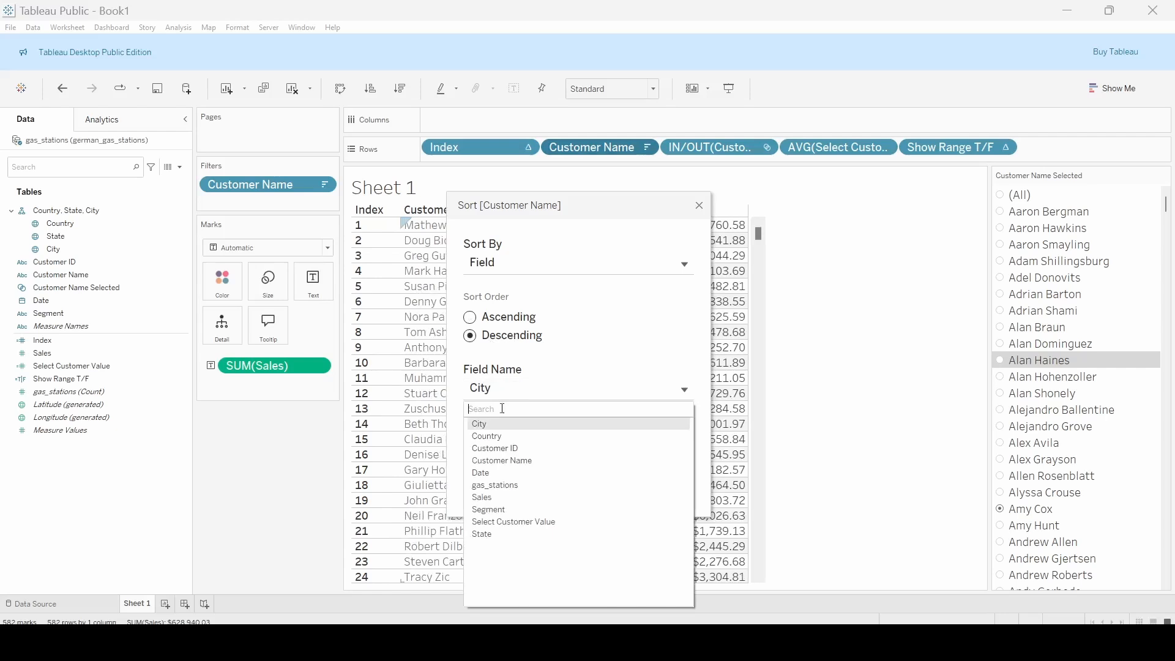
left_click(496, 499)
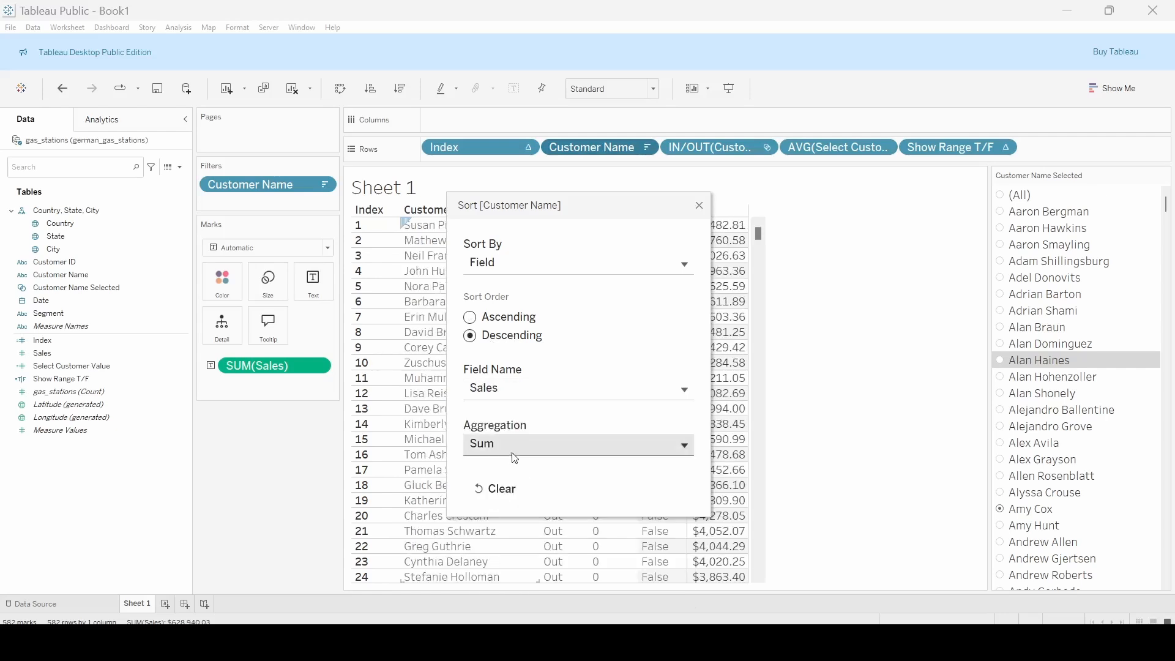
left_click(700, 206)
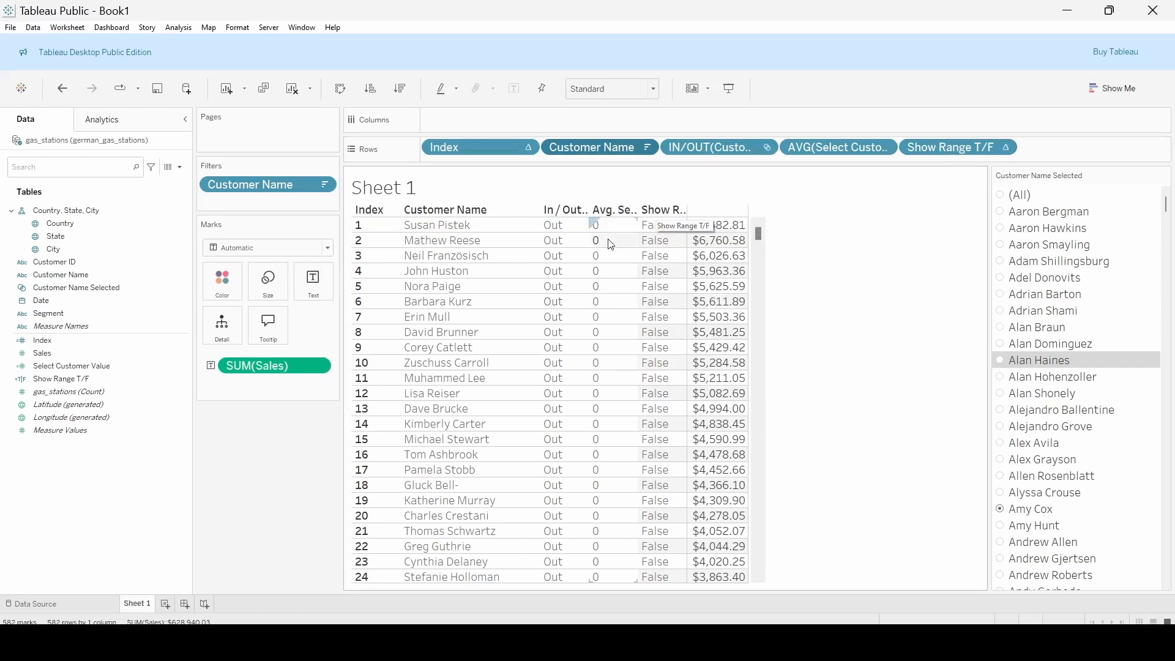
Move Show Range T/F from Rows to Filters, keeping only True, and choose the sixth customer in the set control
left_click_drag(918, 147, 259, 202)
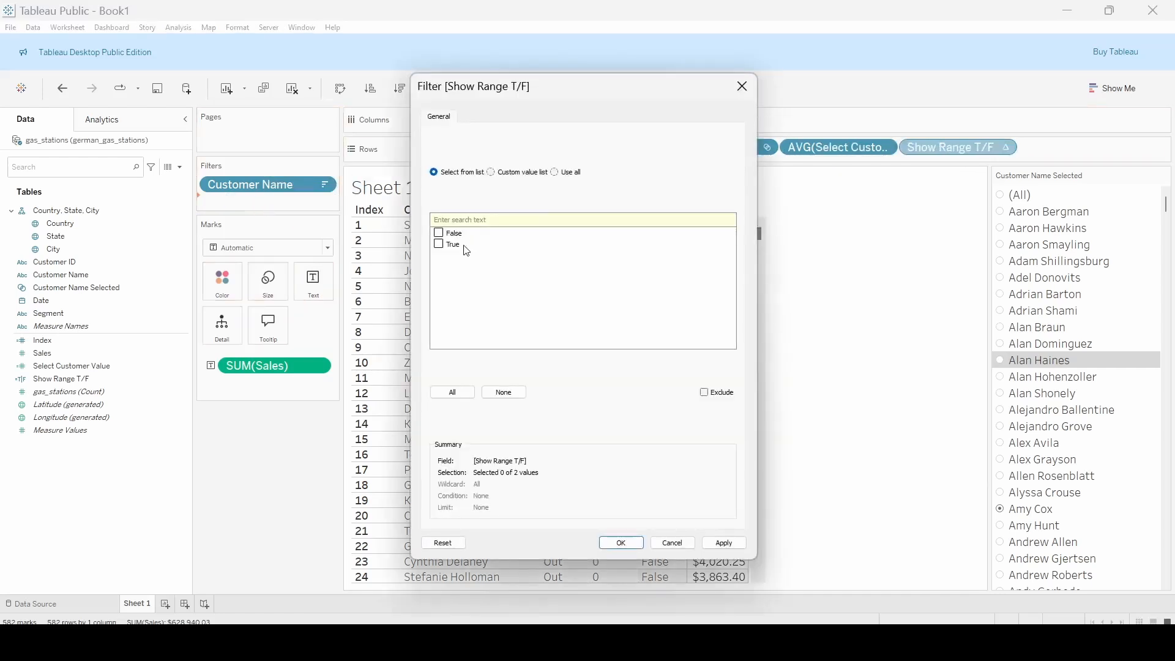
left_click(622, 543)
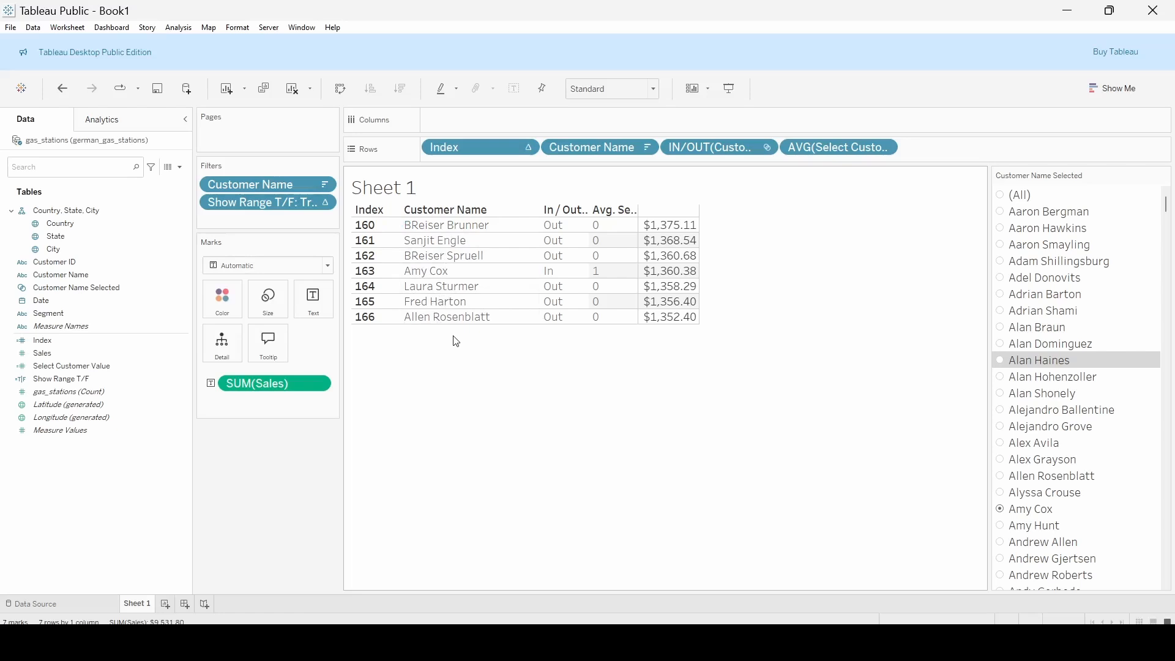
left_click(1002, 296)
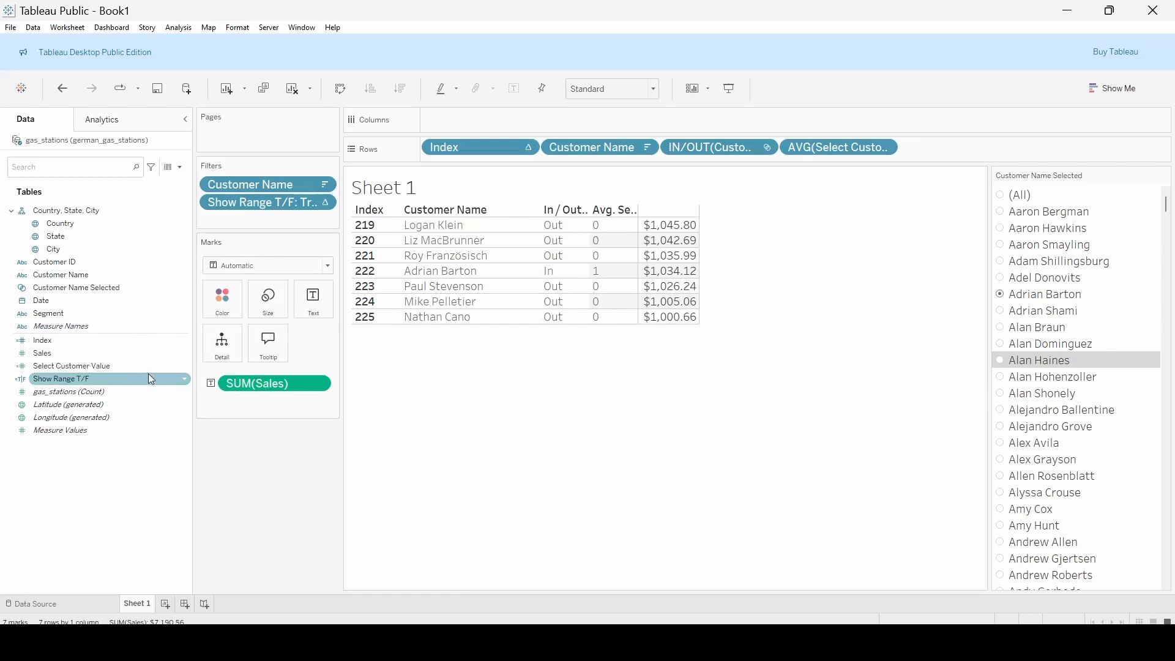
Reopen the Show Range T/F calculation, resize its text to fit, review the complete WINDOW_SUM formula, and close it
left_click(184, 380)
left_click(212, 115)
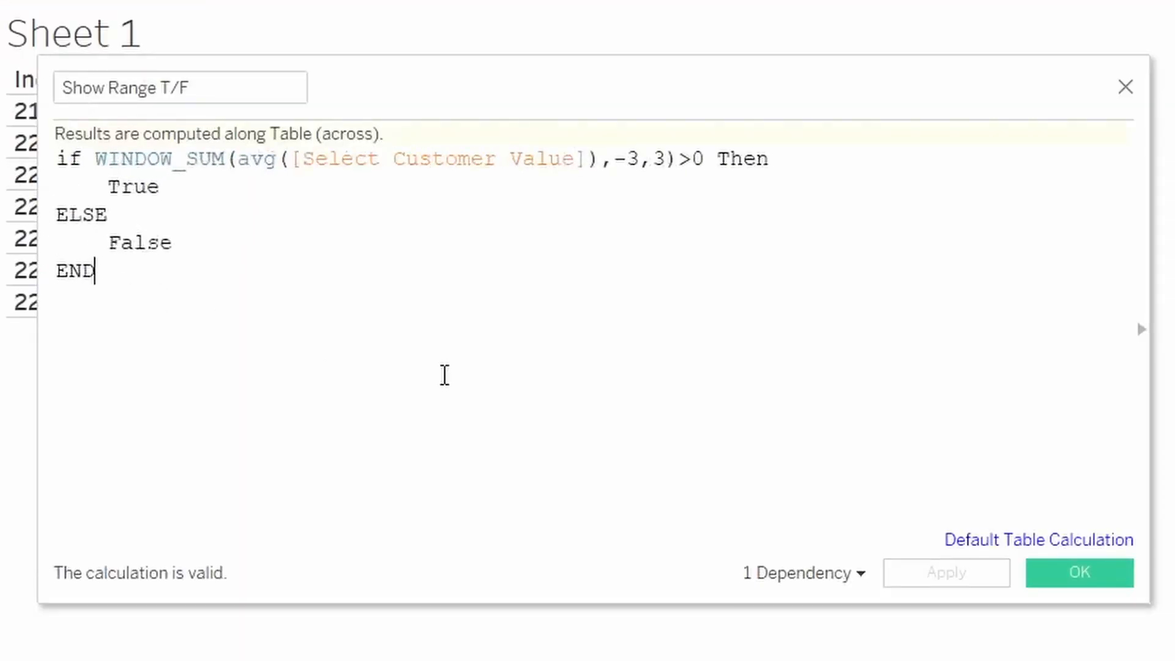
scroll(445, 376, "up", 4)
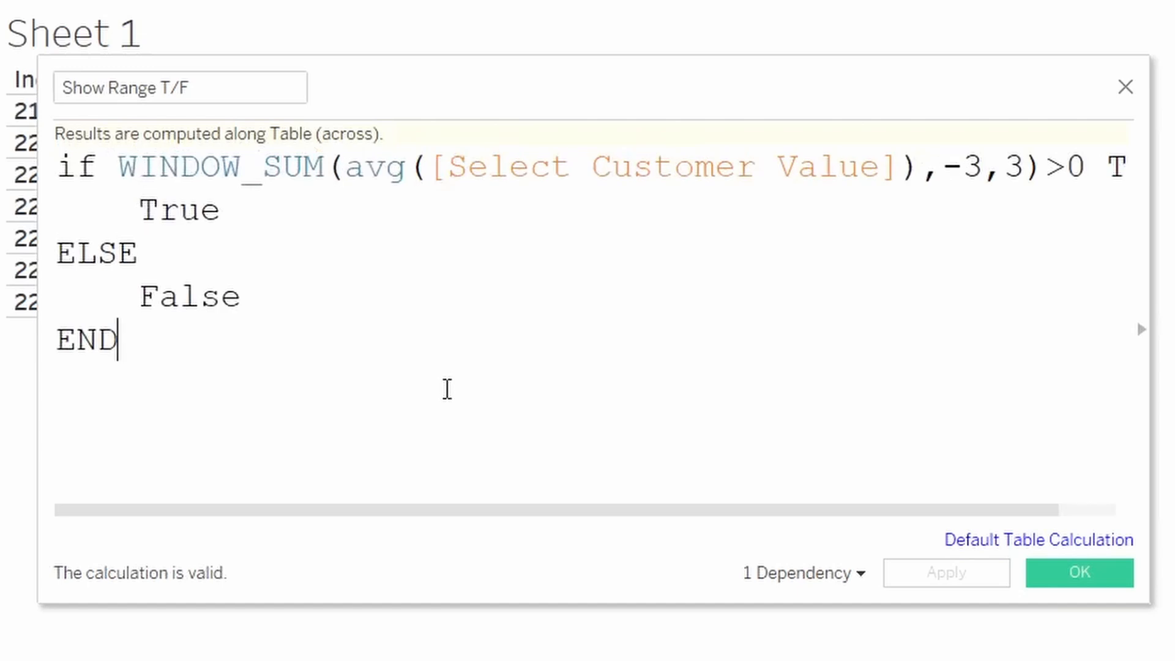
scroll(442, 403, "down", 1)
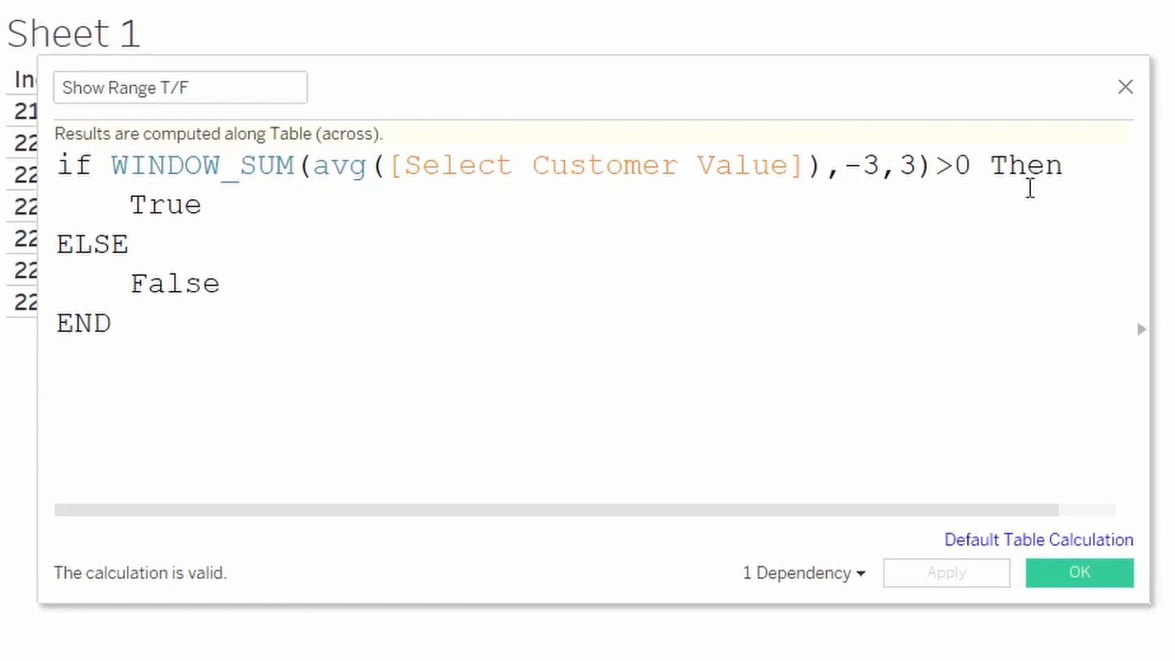
left_click(1126, 86)
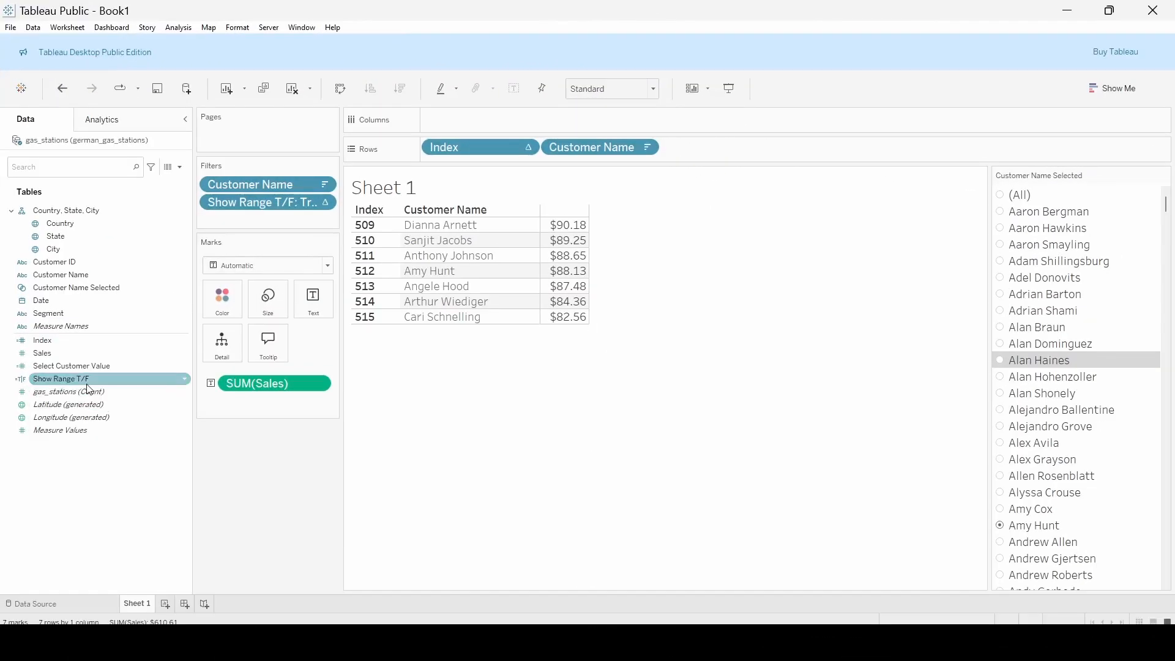
Color the marks by Customer Name Selected and compute the Show Range T/F filter using Customer Name and In / Out of Customer Name Selected
left_click_drag(102, 296, 218, 306)
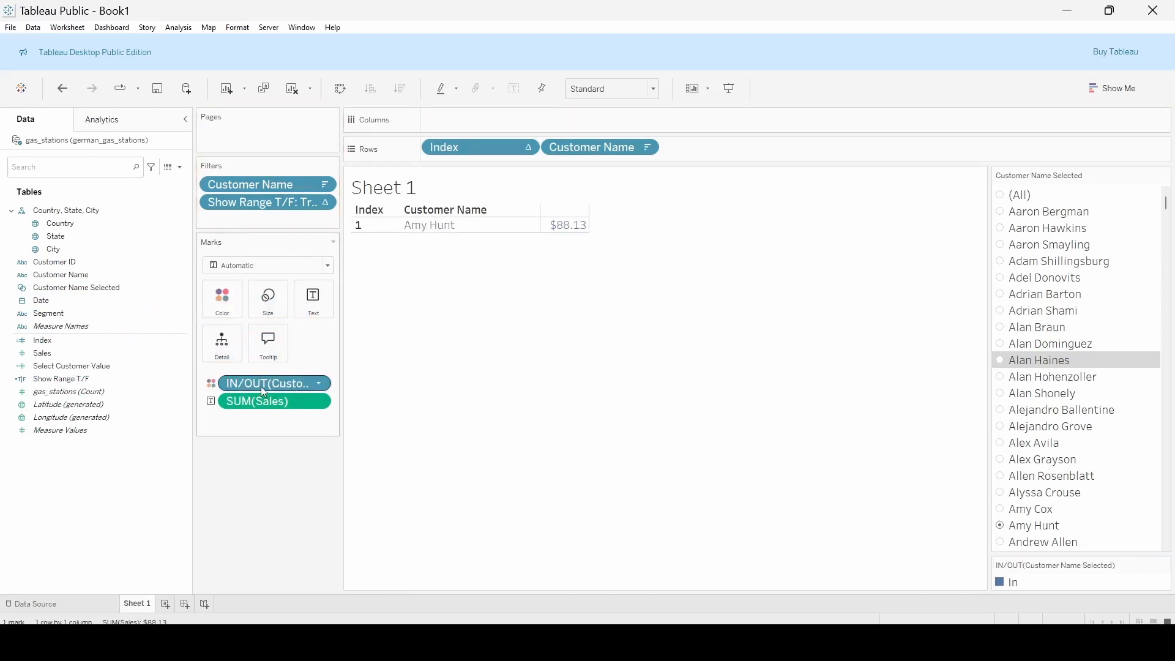
left_click(326, 203)
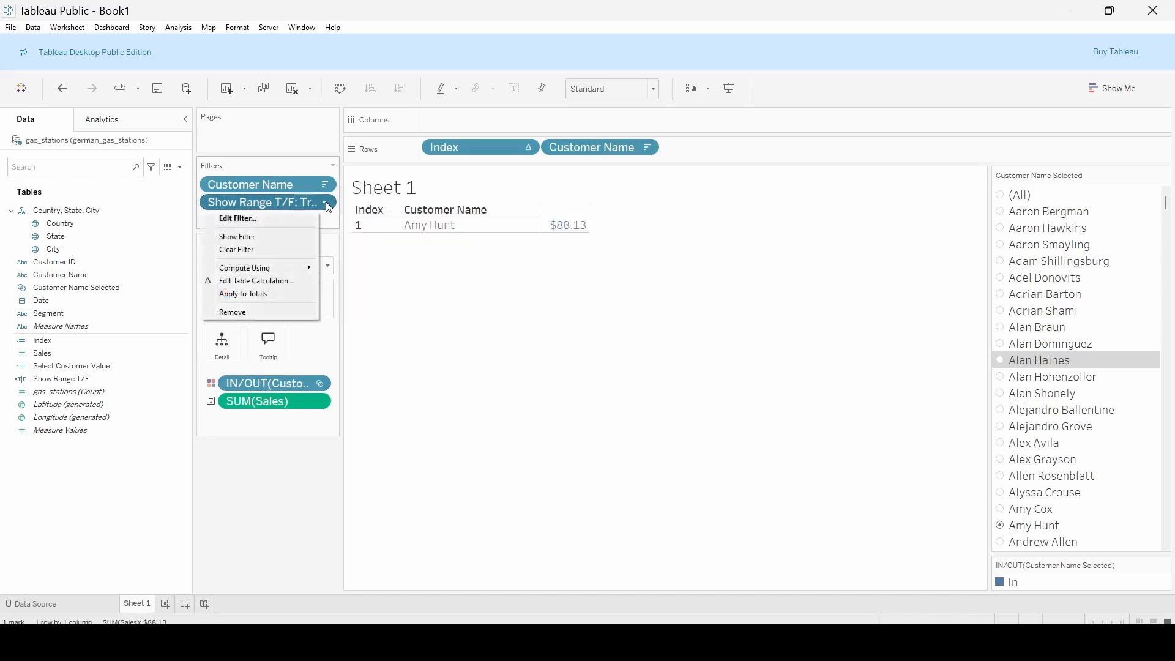
left_click(279, 286)
left_click(514, 317)
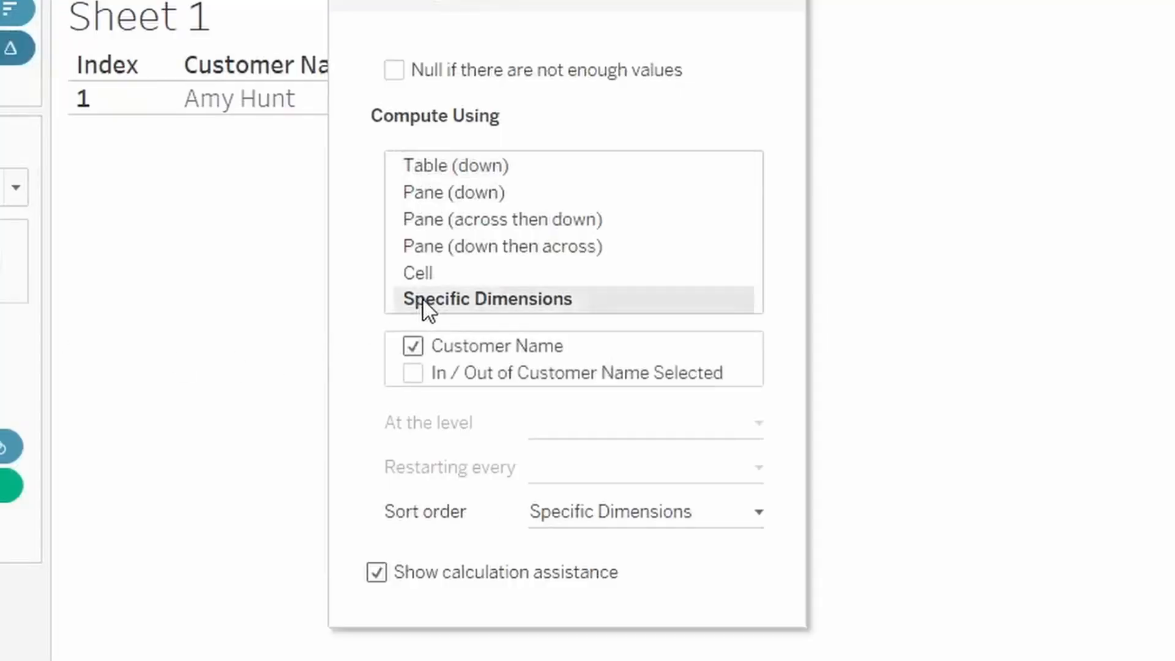
left_click_drag(546, 1, 928, 16)
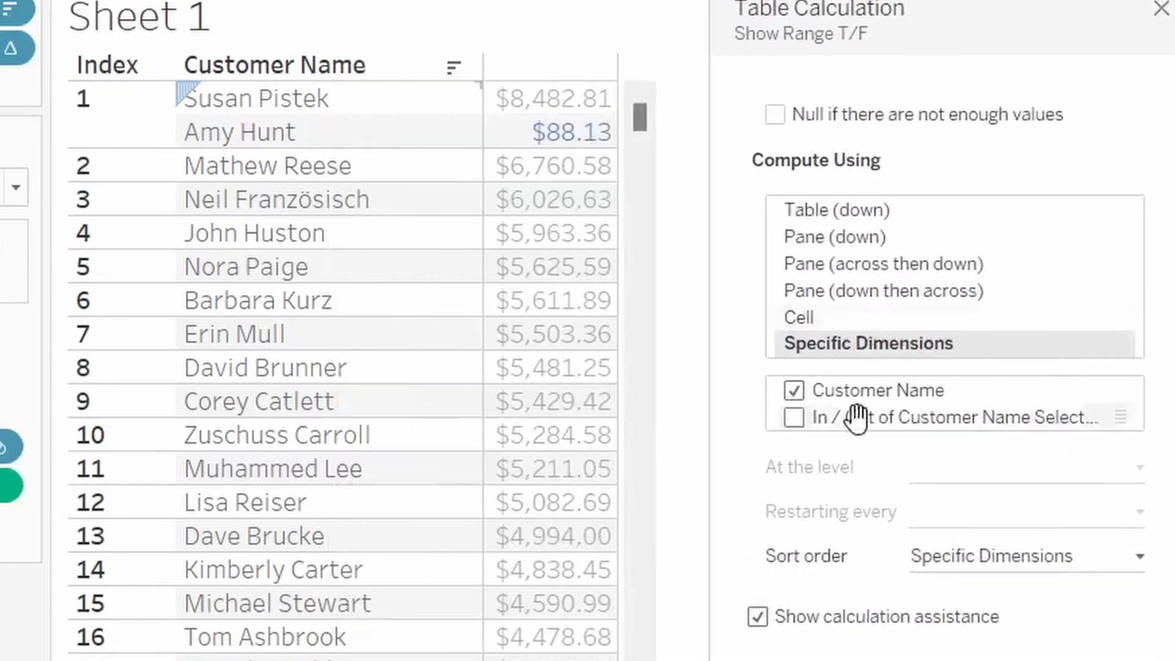
left_click(795, 418)
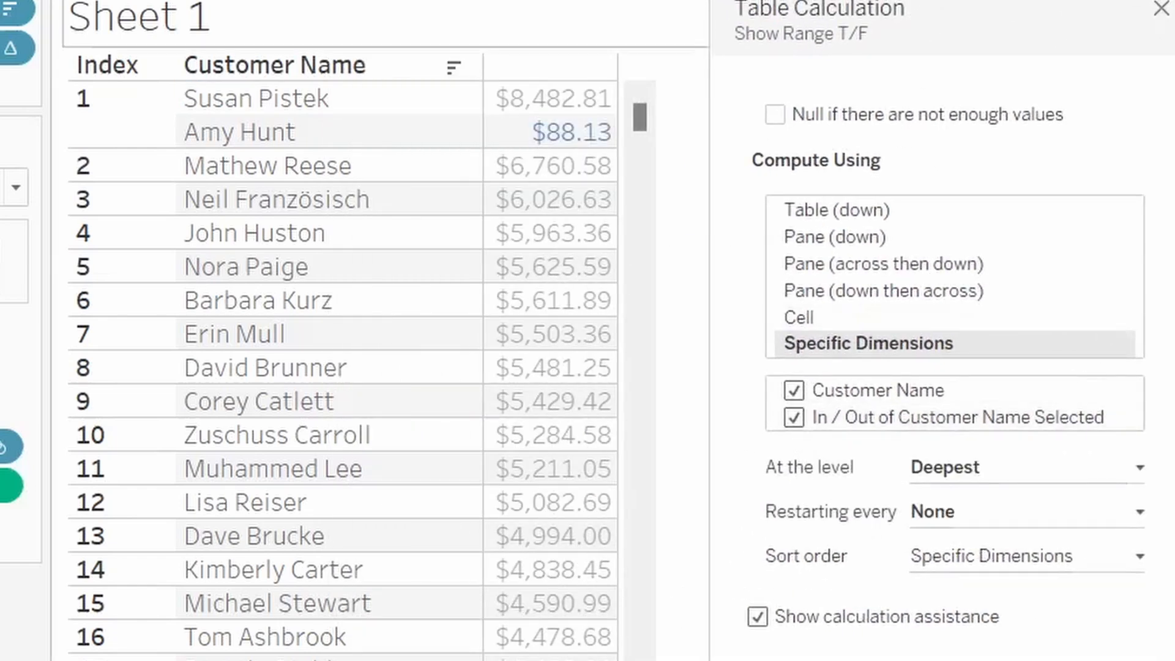
left_click(1159, 9)
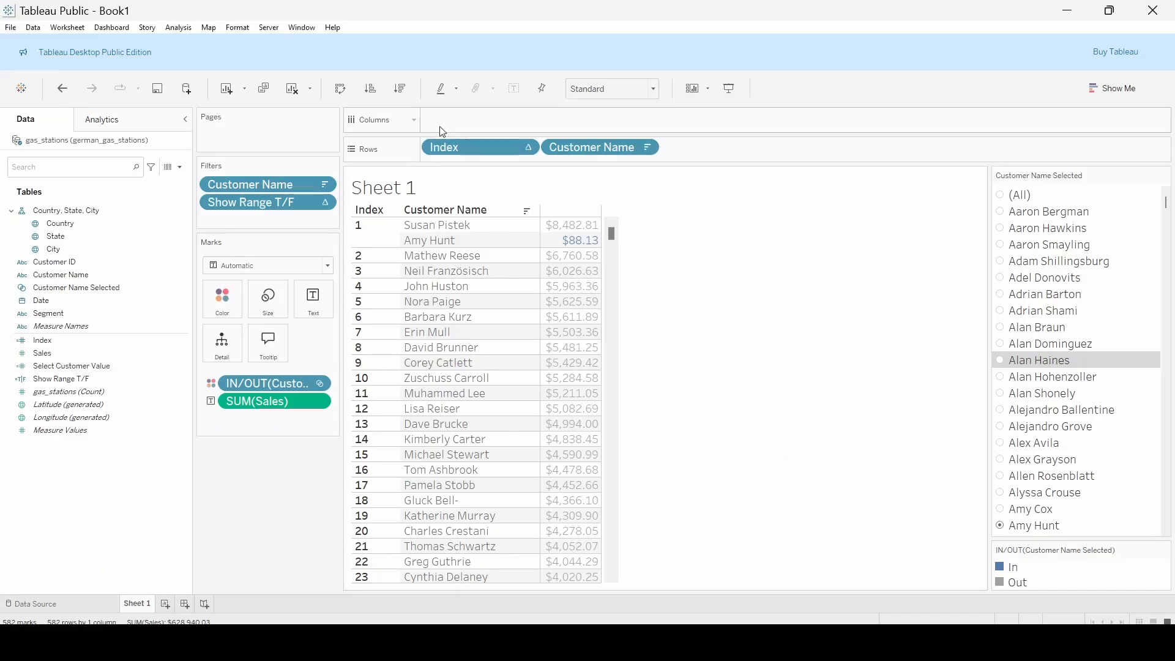
Set the Index table calculation to Specific Dimensions with Customer Name and In / Out of Customer Name Selected both included
left_click(528, 150)
left_click(484, 336)
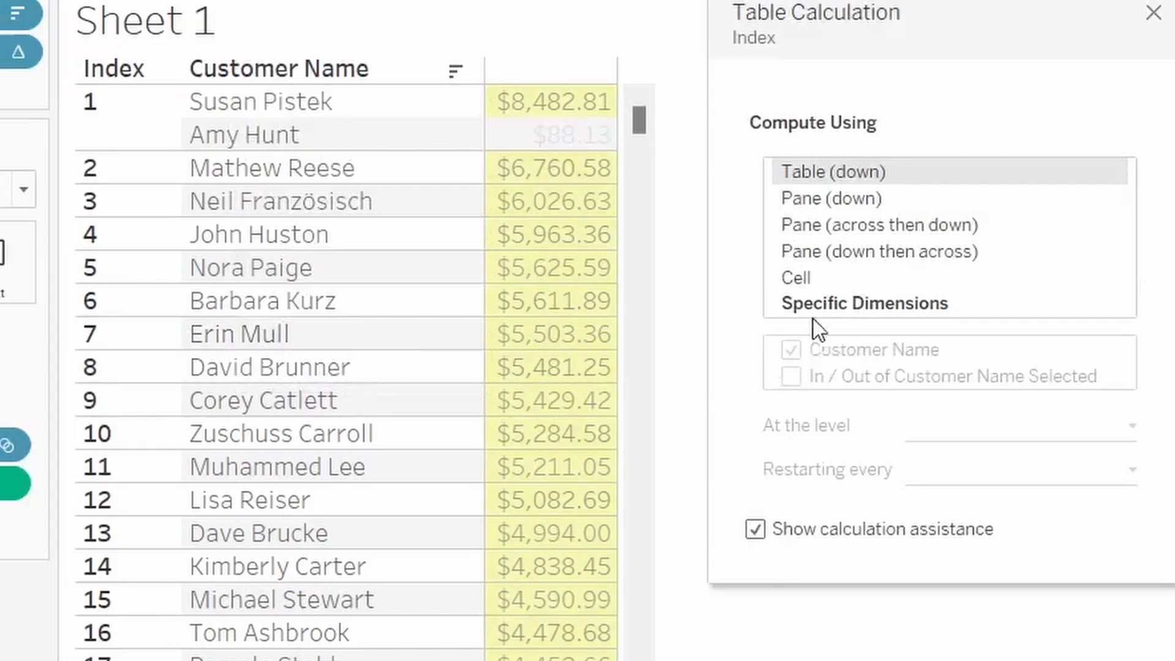
left_click(817, 285)
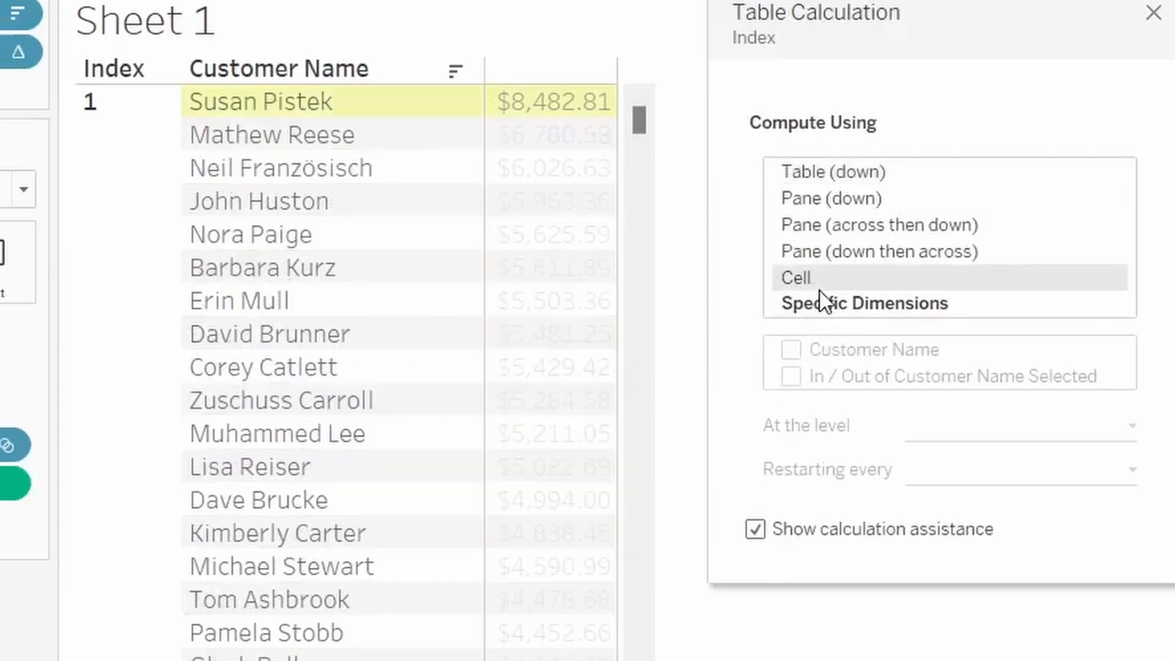
left_click(813, 303)
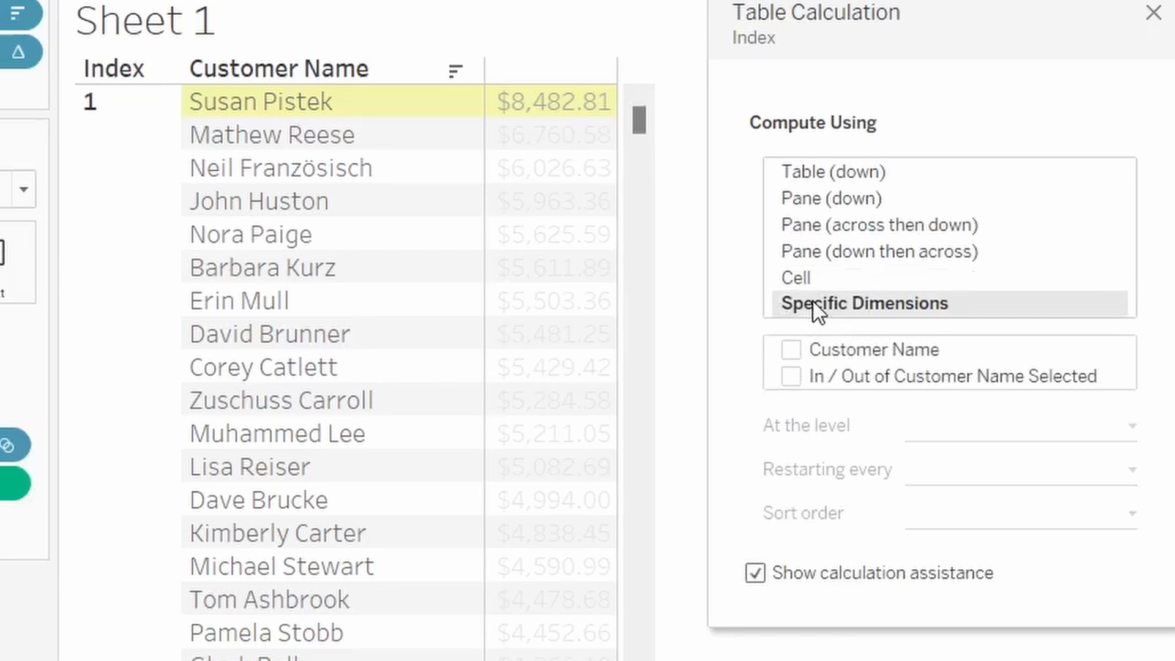
left_click(792, 350)
left_click(792, 377)
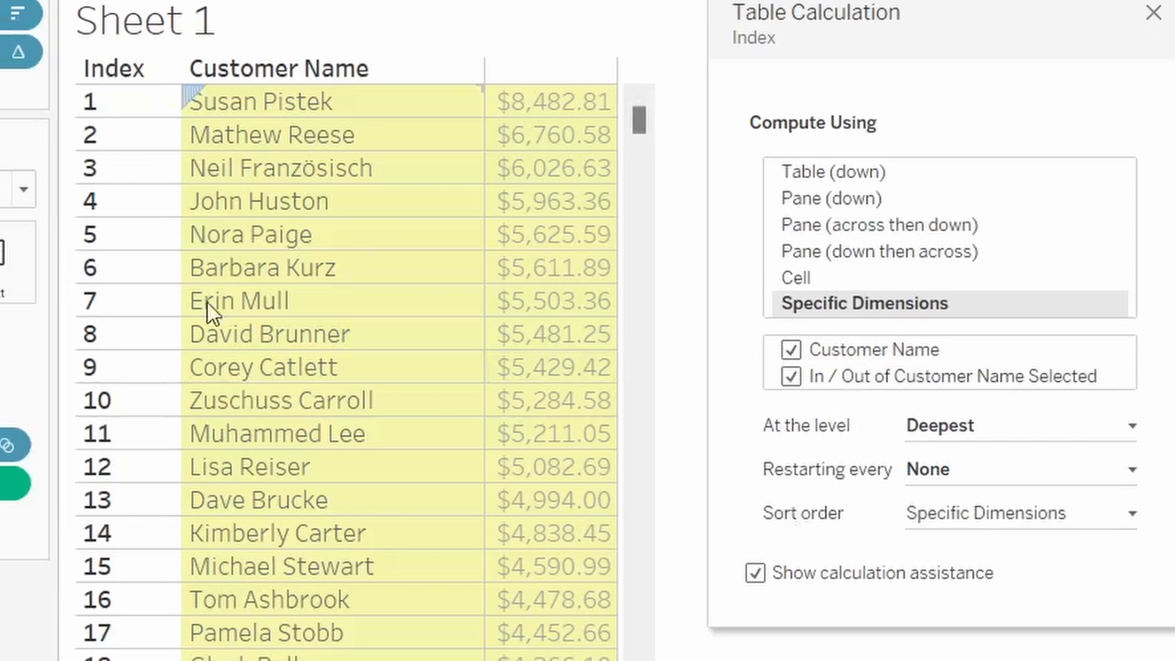
left_click(1154, 13)
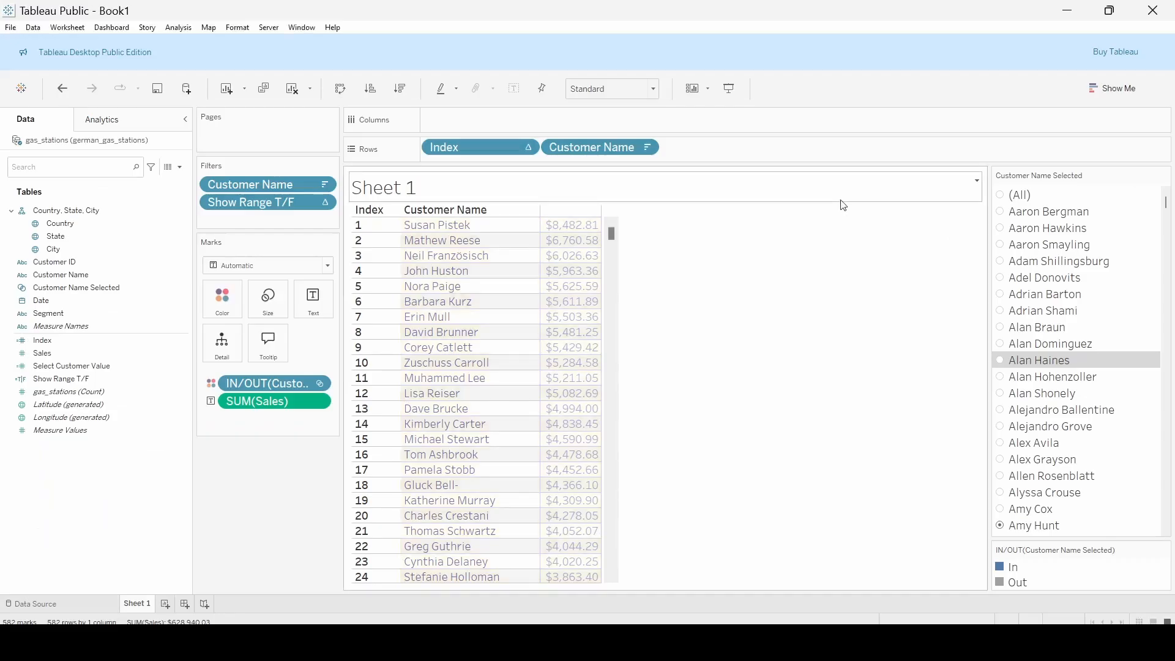
Restrict the Show Range T/F filter to True again and choose the tenth customer in the set control
left_click(325, 203)
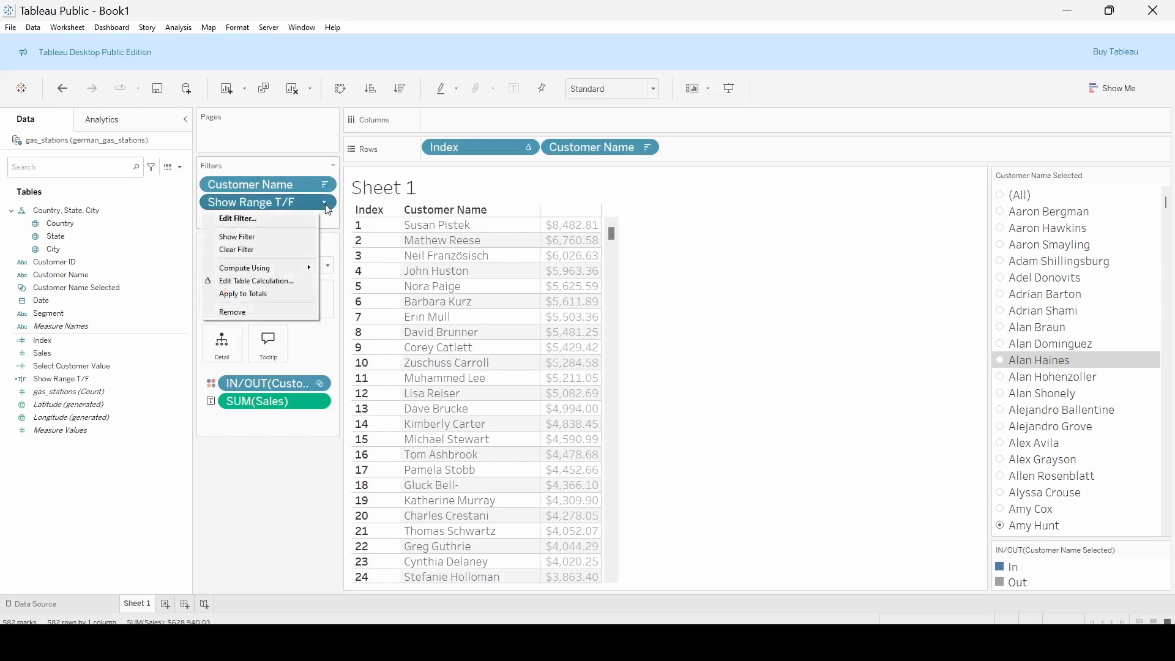
left_click(286, 215)
left_click(441, 233)
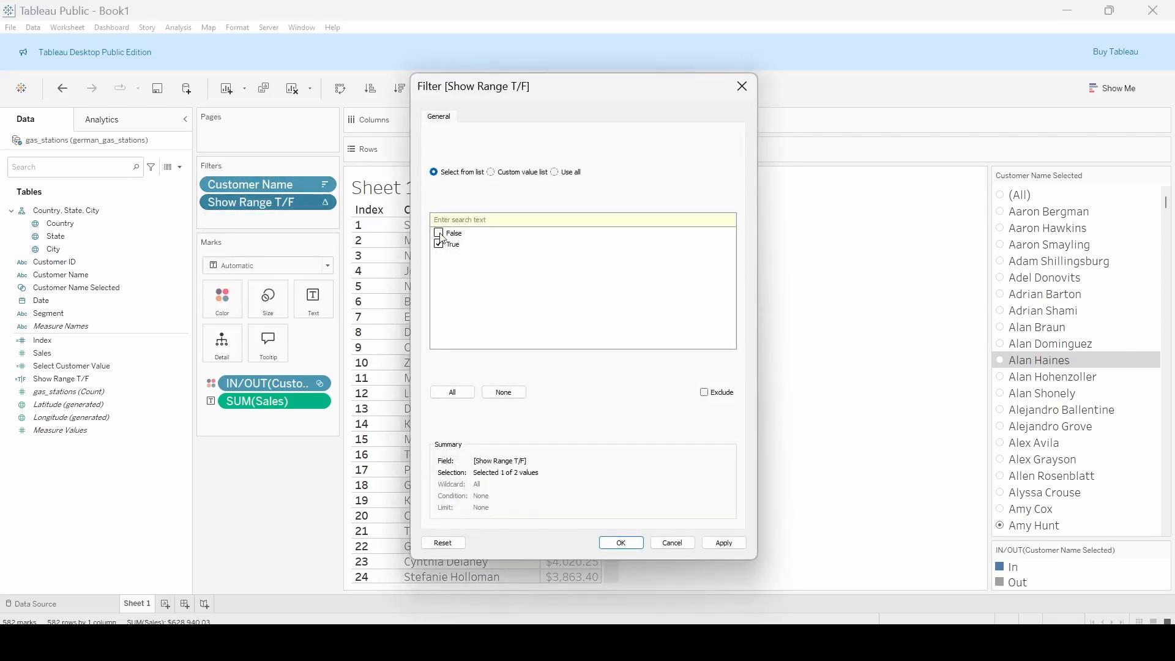
left_click(620, 544)
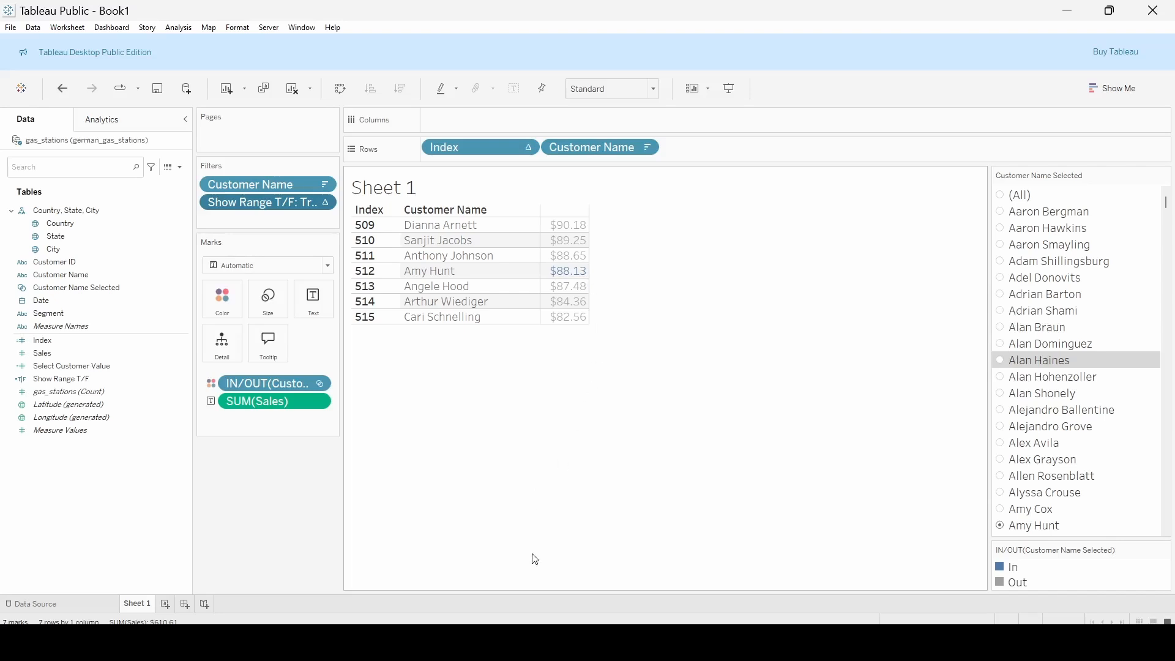
left_click(1002, 363)
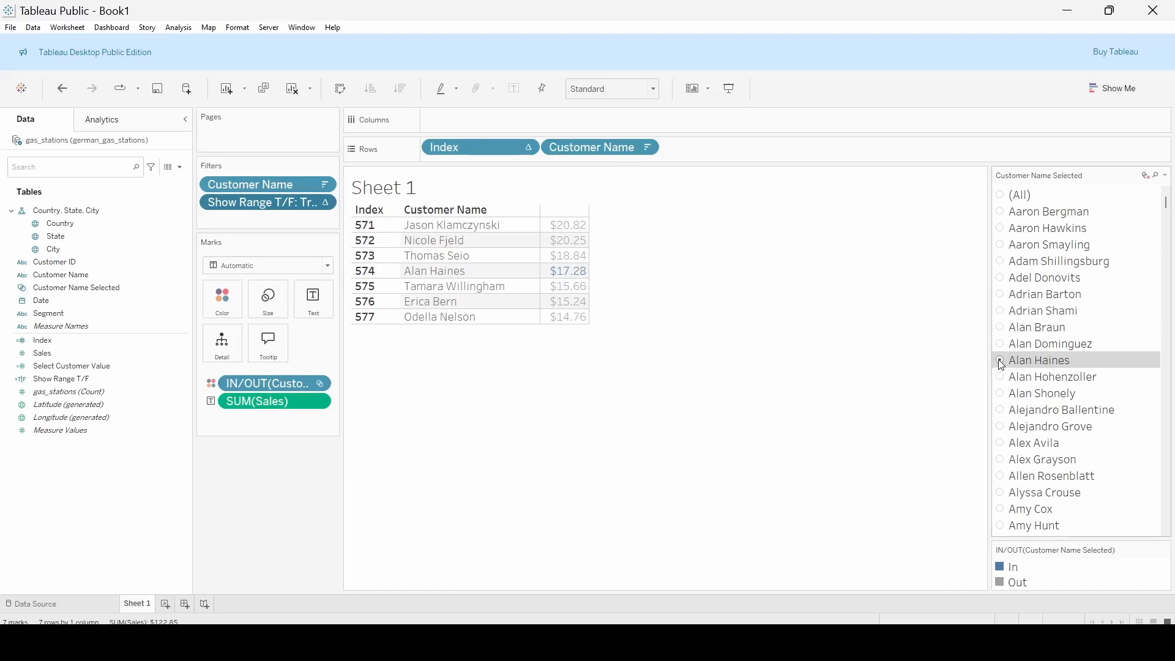